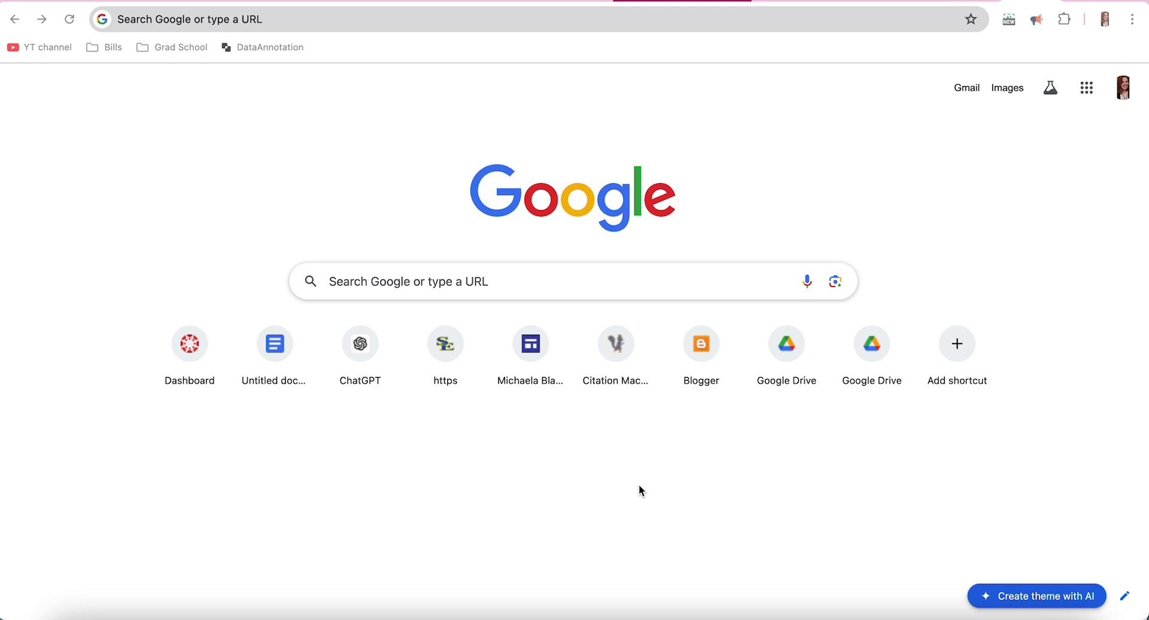
Go to google.com/maps/d and create a new map in Google My Maps
{"action": "left_click", "coordinate": [429, 18]}
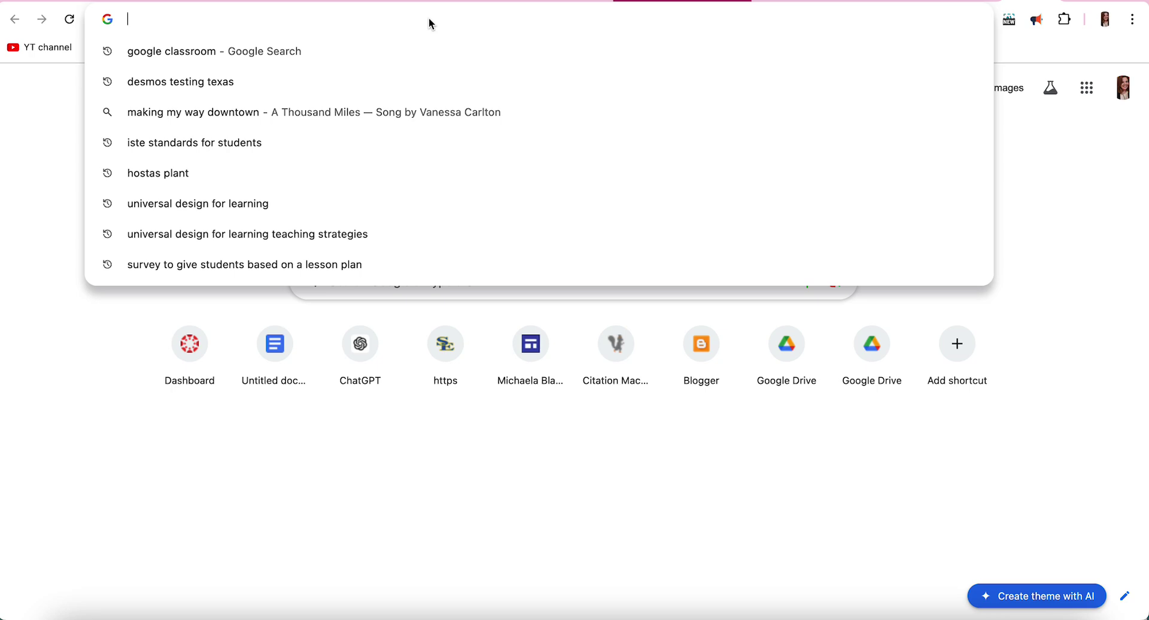
{"action": "type", "text": "google.com"}
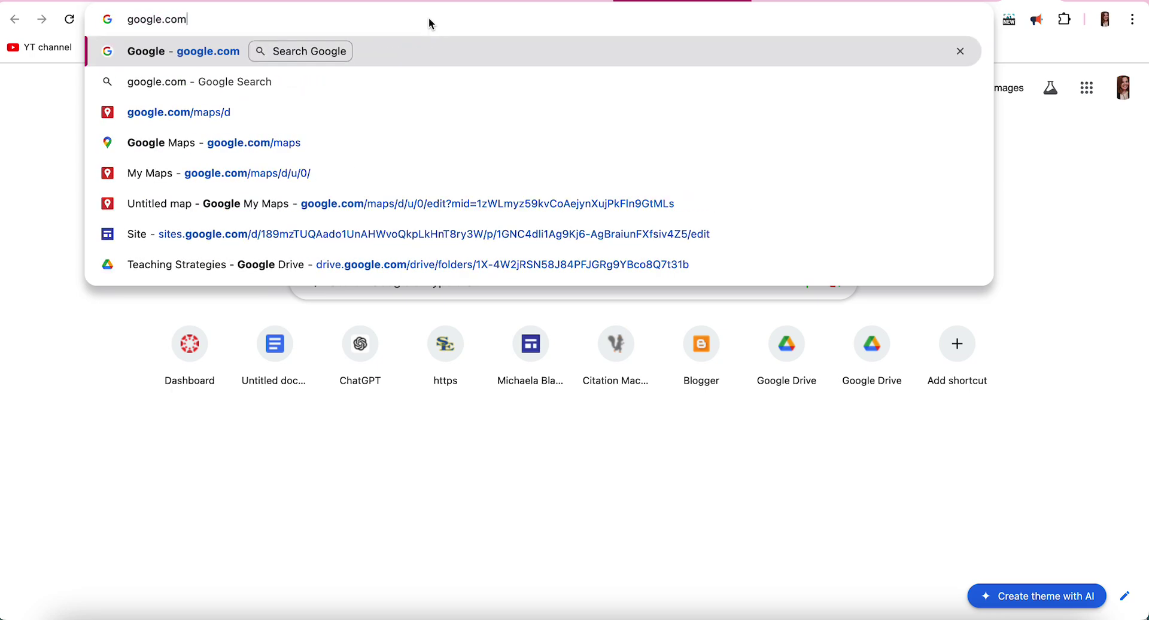
{"action": "type", "text": "/maps/d"}
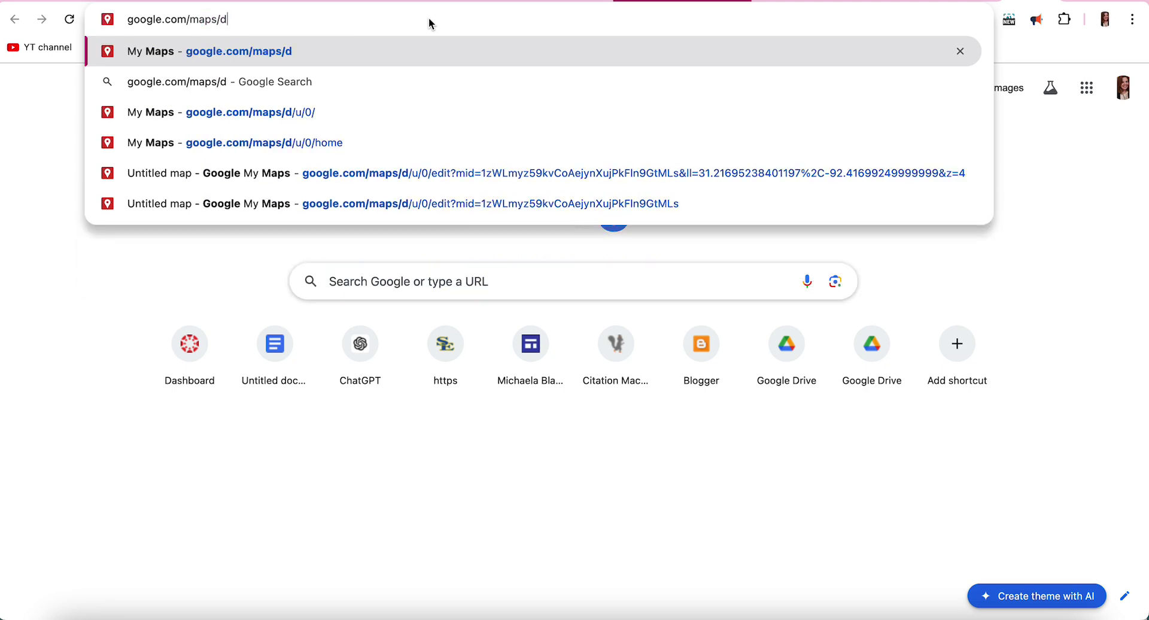
{"action": "key", "text": "Return"}
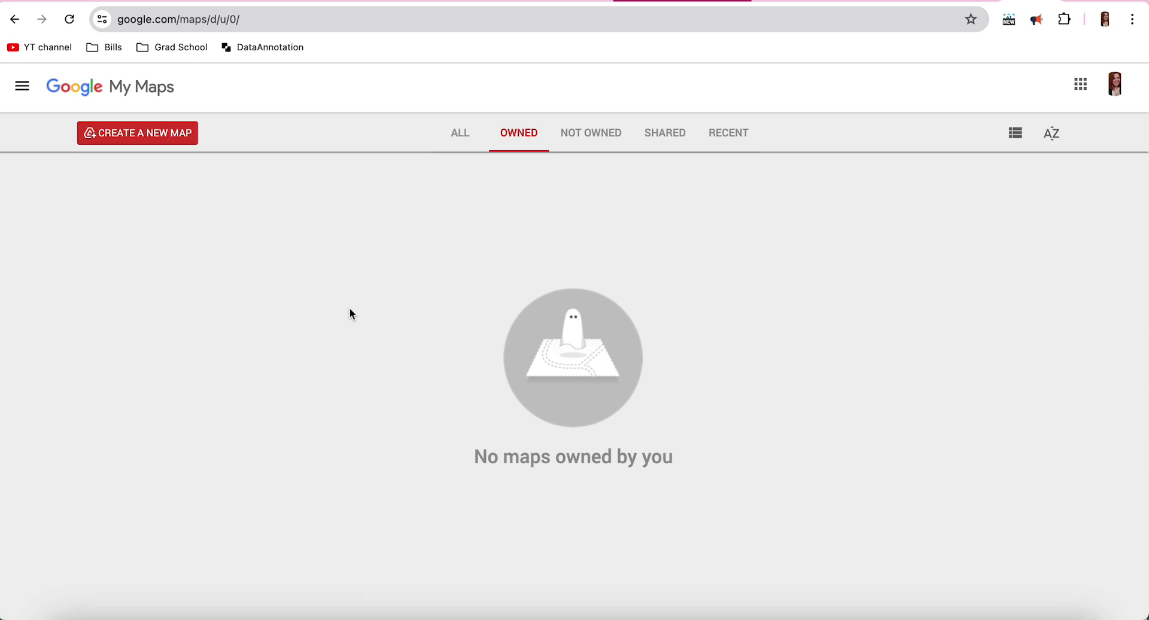
{"action": "left_click", "coordinate": [143, 138]}
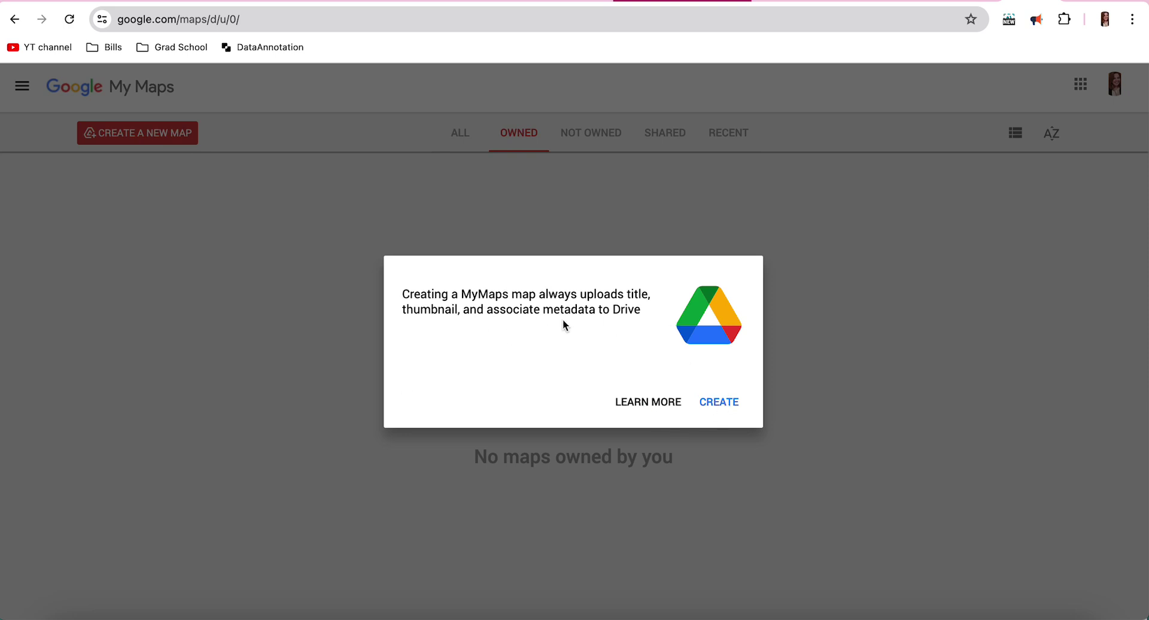
{"action": "left_click", "coordinate": [715, 414]}
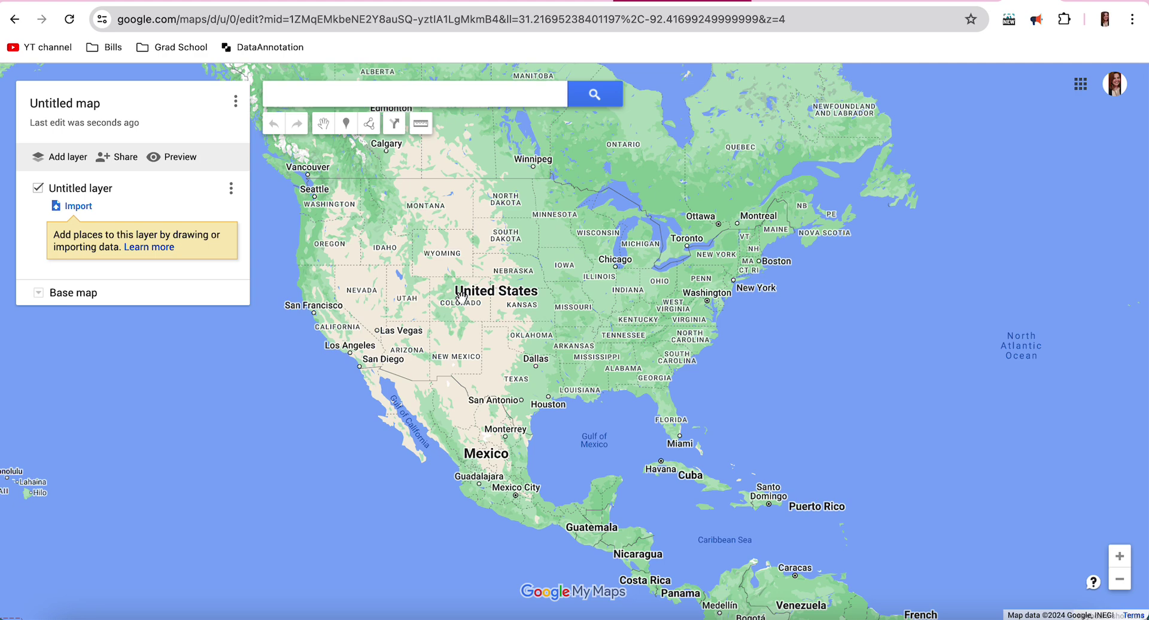
Title the untitled map "New York" and give it the description "Adventure w/Pythagoras"
{"action": "left_click", "coordinate": [76, 103]}
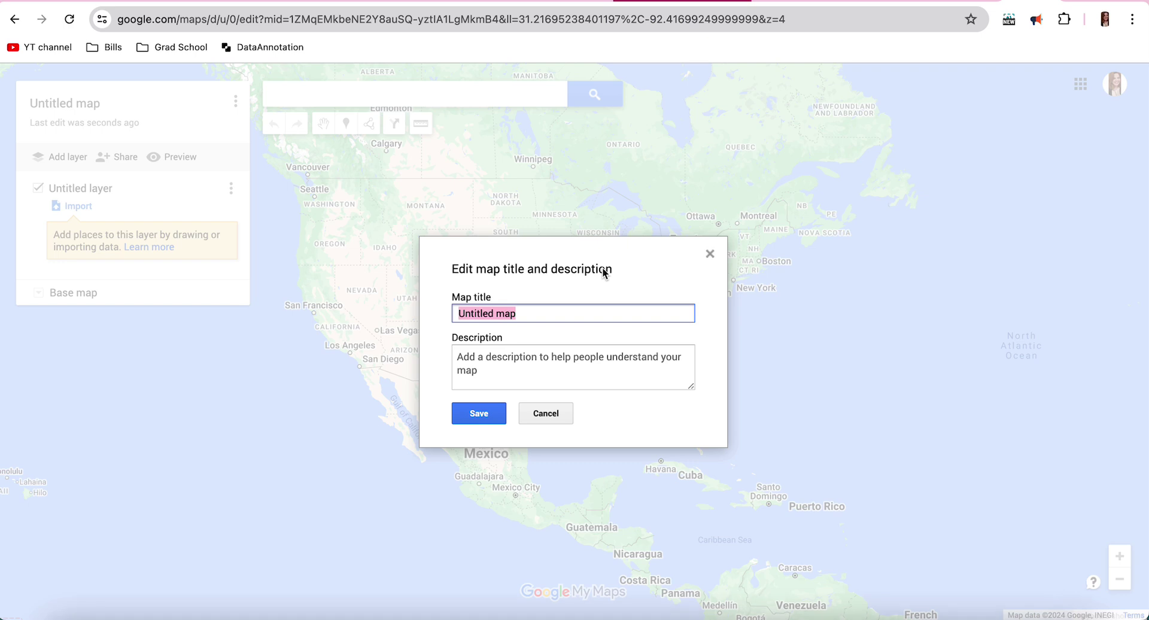
{"action": "type", "text": "New York"}
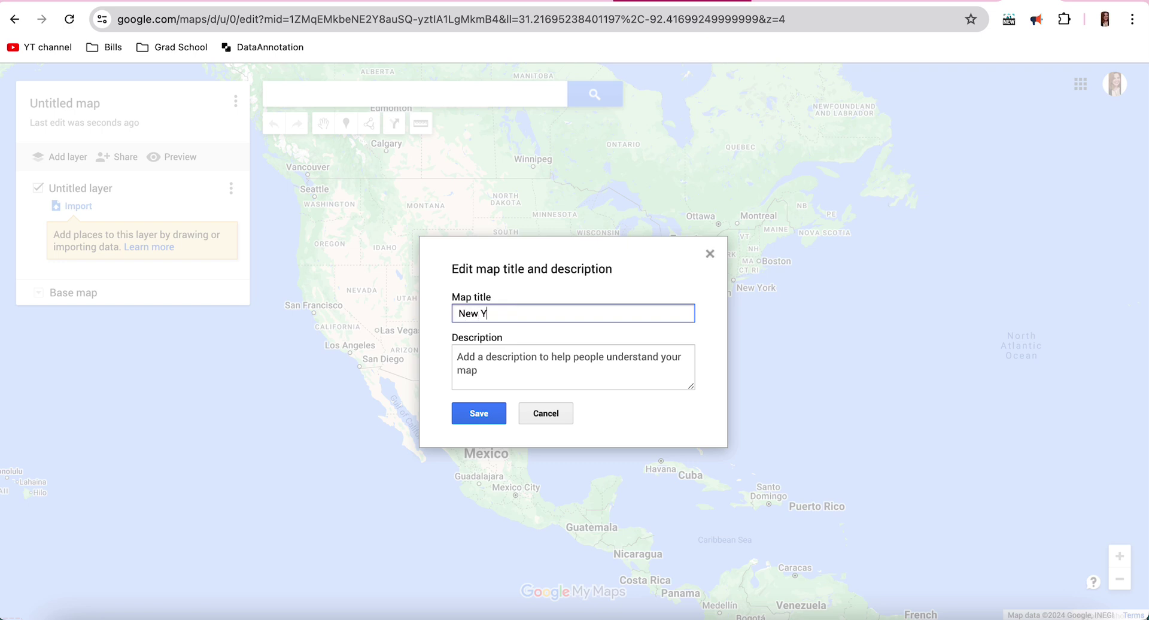
{"action": "left_click", "coordinate": [577, 368]}
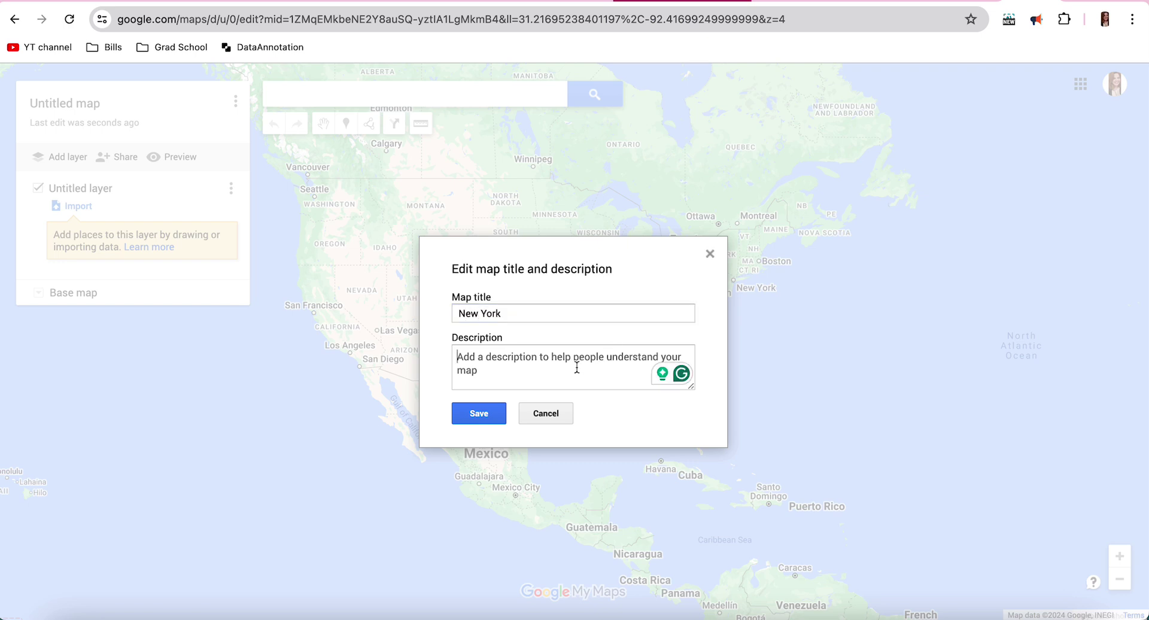
{"action": "type", "text": "Adventure "}
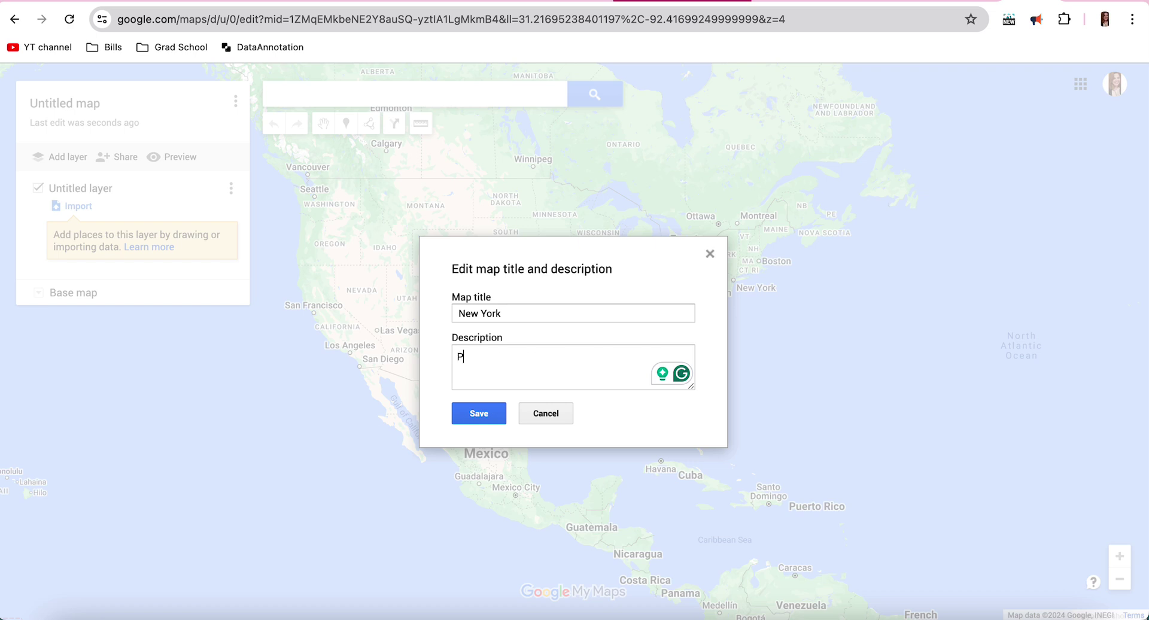
{"action": "type", "text": "w/Pythagoras"}
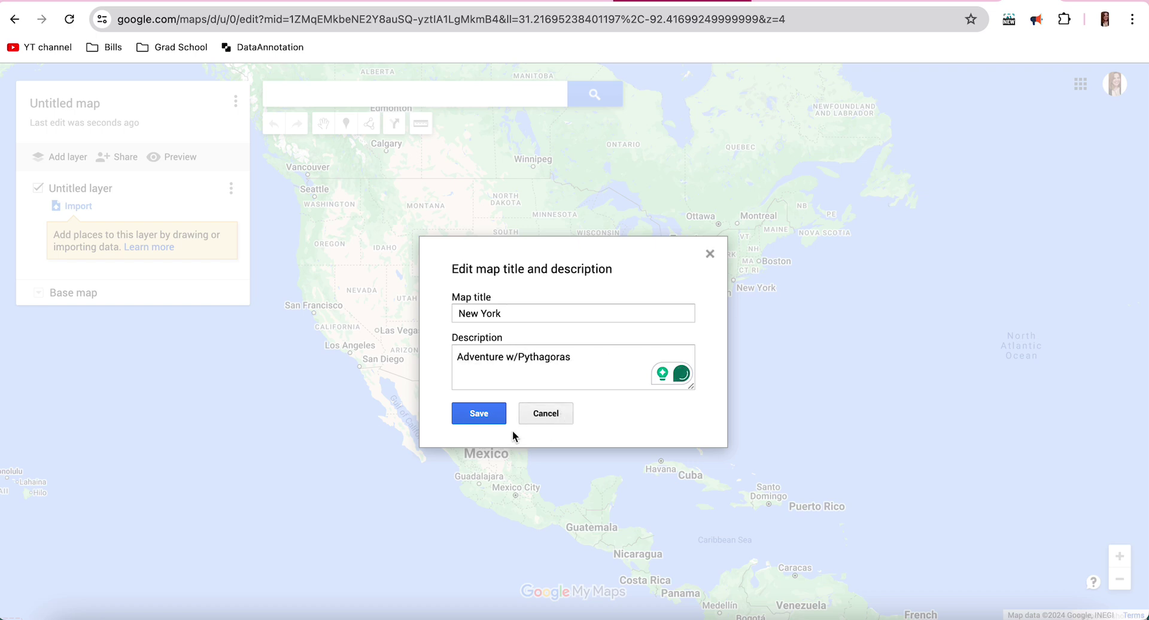
{"action": "left_click", "coordinate": [475, 413]}
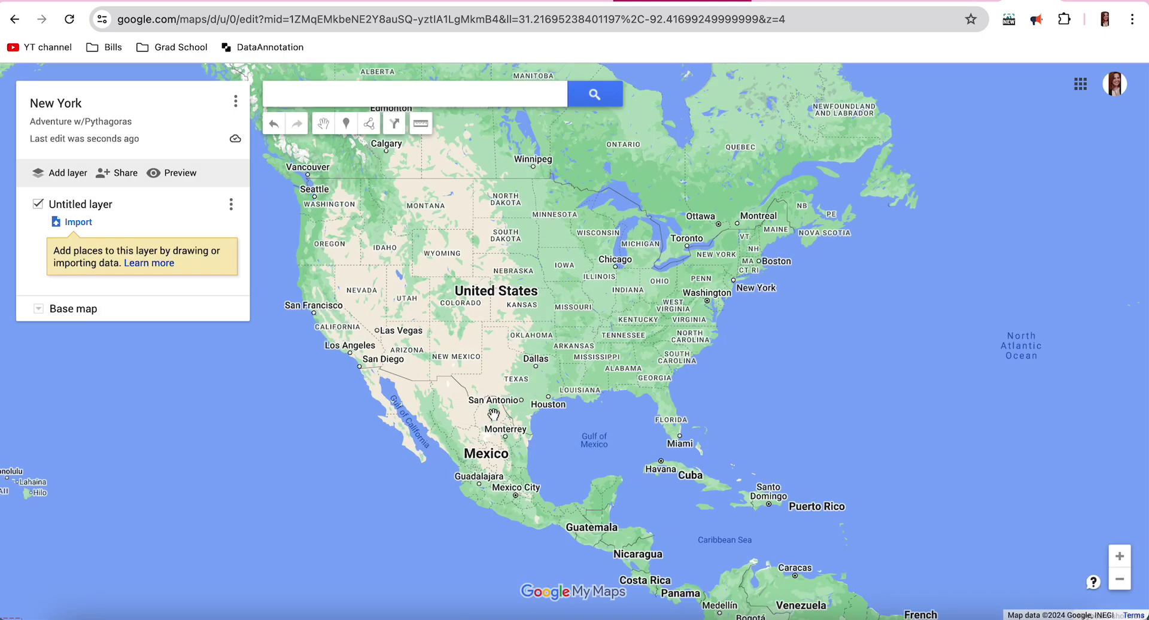
Search the map for New York to centre on the city, and remove the search result from the map
{"action": "left_click", "coordinate": [484, 100]}
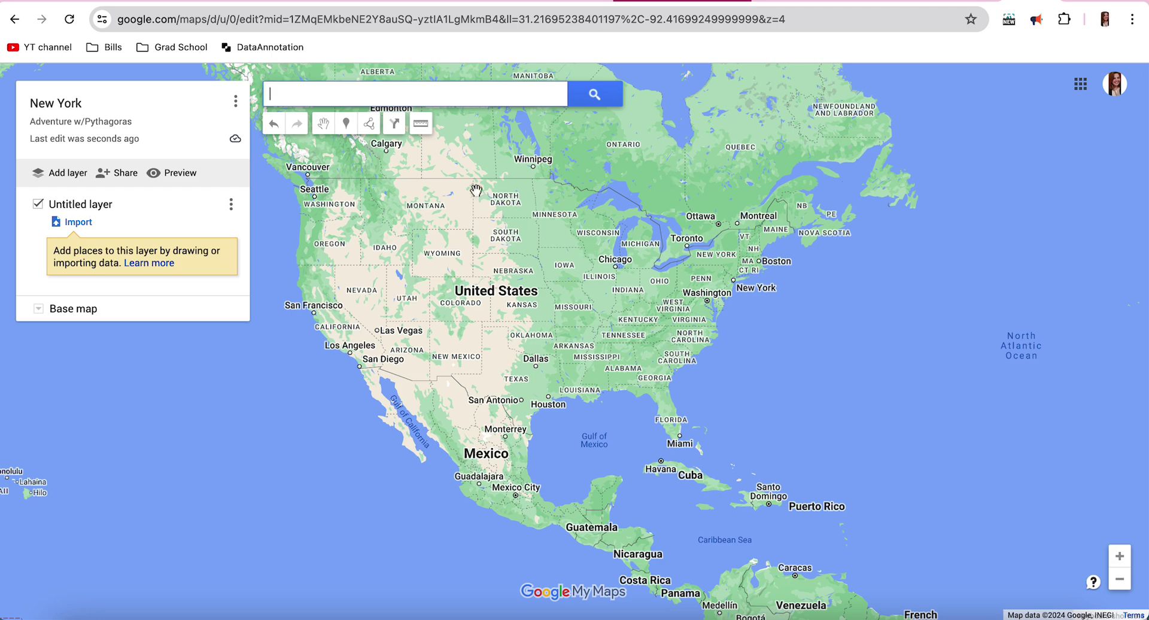
{"action": "type", "text": "New Yor"}
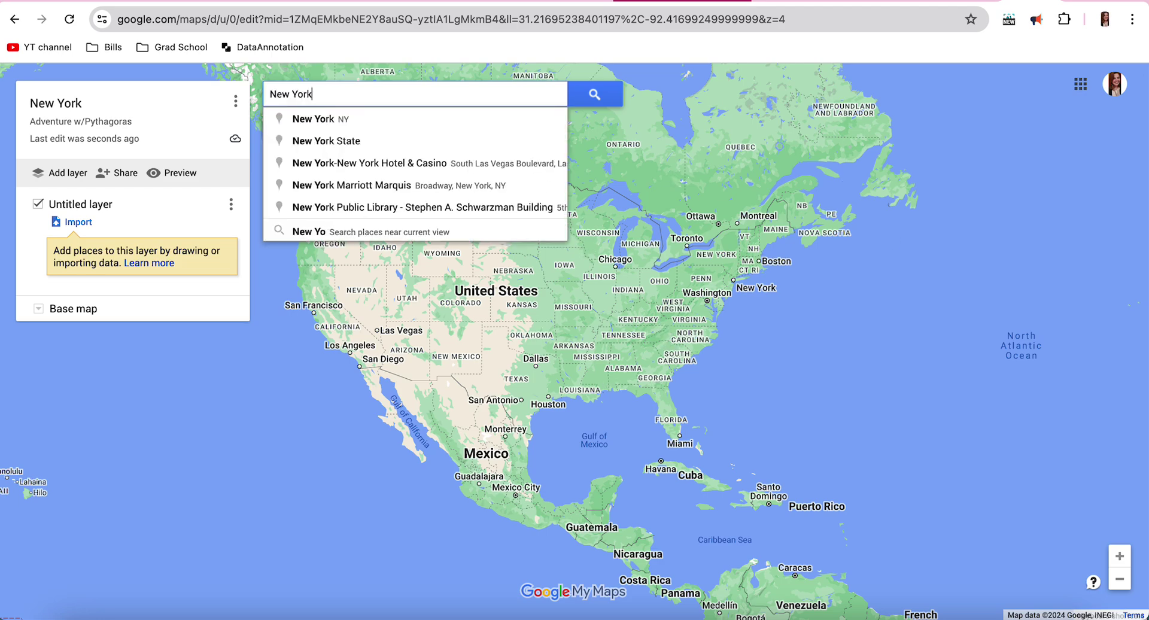
{"action": "type", "text": "k"}
{"action": "key", "text": "Return"}
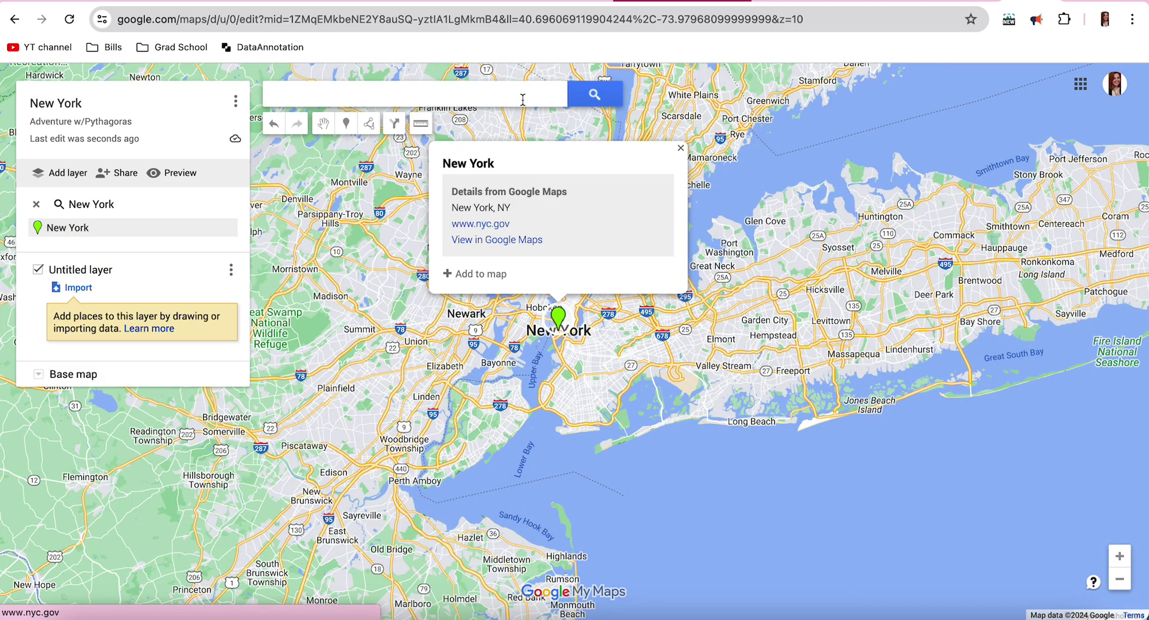
{"action": "left_click", "coordinate": [425, 94]}
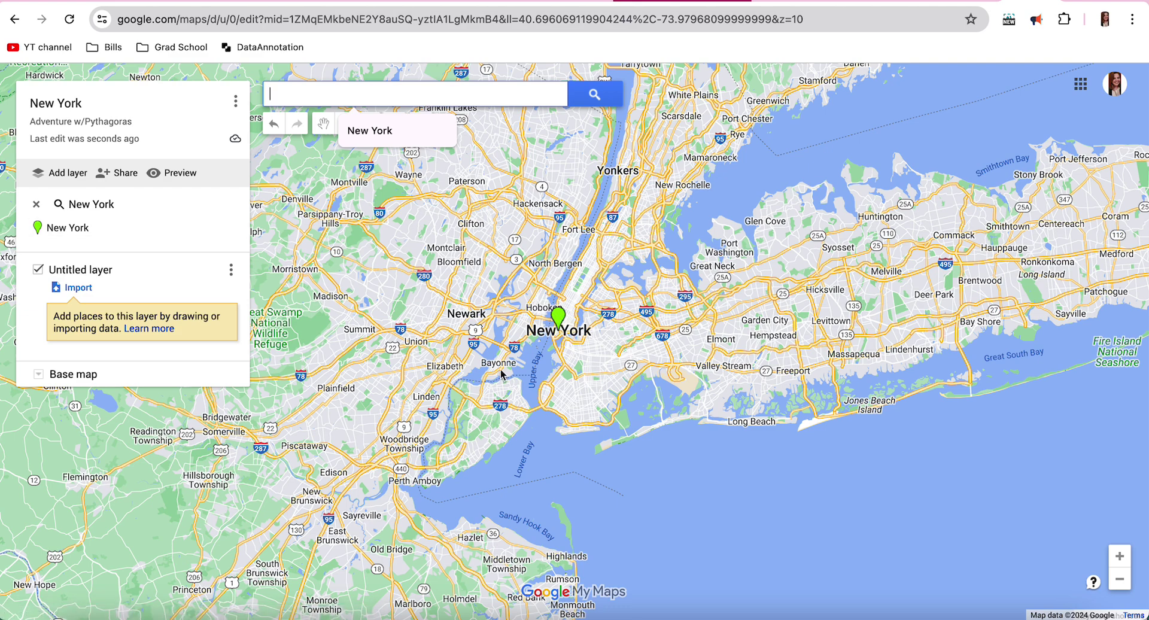
{"action": "left_click", "coordinate": [35, 204]}
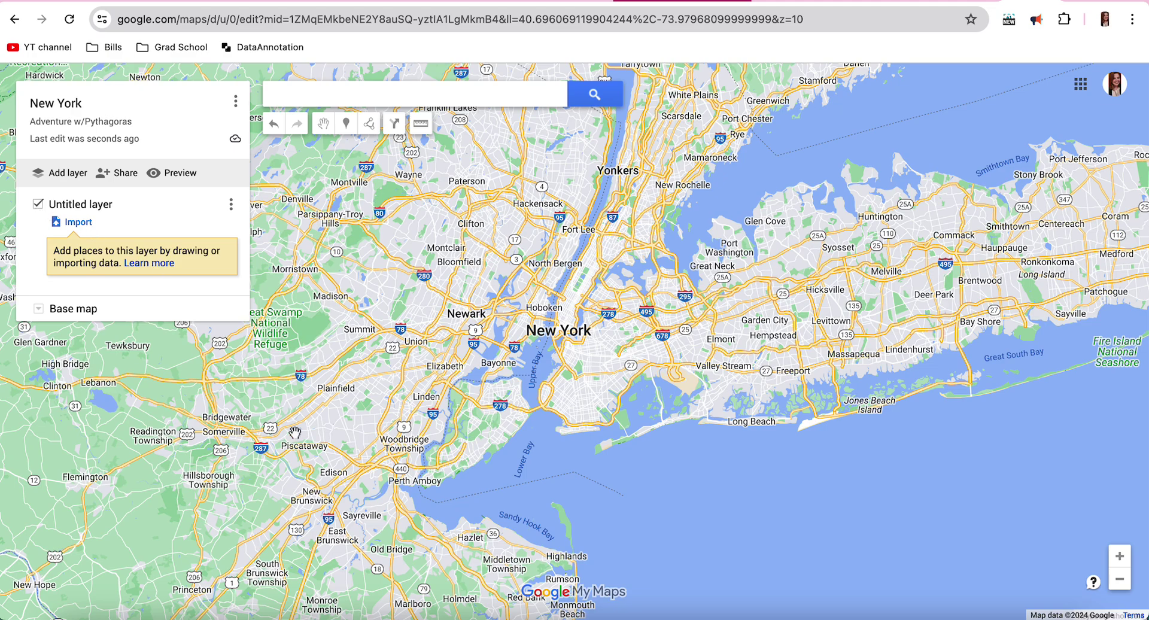
Examine the New York area at several zoom levels, focusing on the streets and neighbourhoods of Lower Manhattan
{"action": "scroll", "coordinate": [571, 336], "scroll_direction": "down", "scroll_amount": 1}
{"action": "scroll", "coordinate": [571, 336], "scroll_direction": "down", "scroll_amount": 1}
{"action": "scroll", "coordinate": [570, 336], "scroll_direction": "up", "scroll_amount": 4}
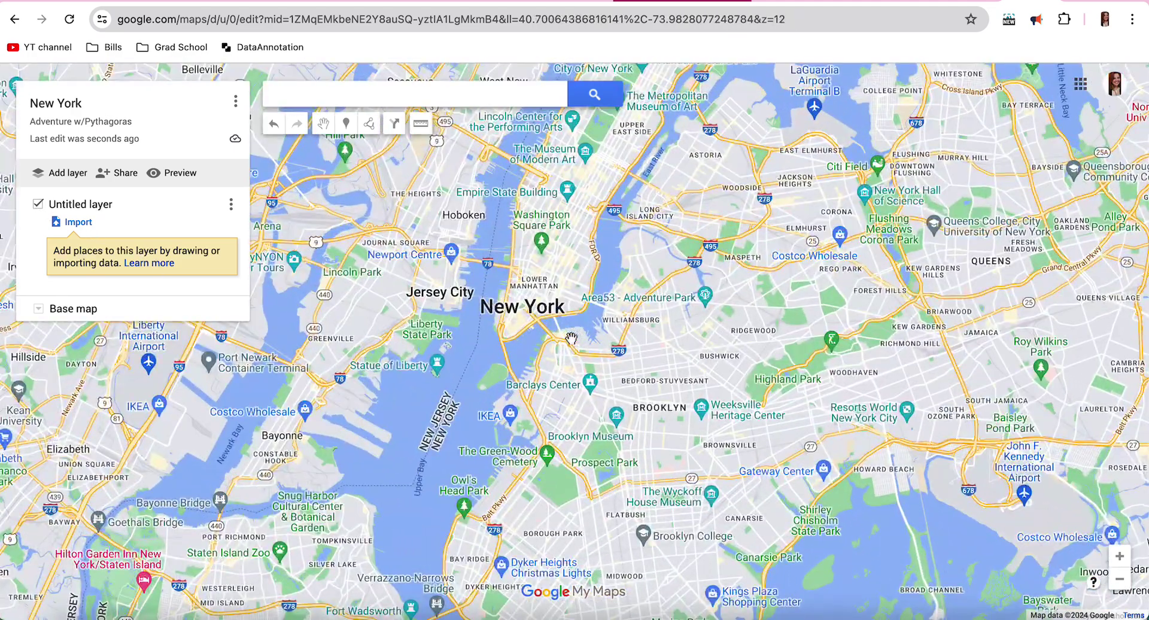
{"action": "left_click", "coordinate": [1119, 556]}
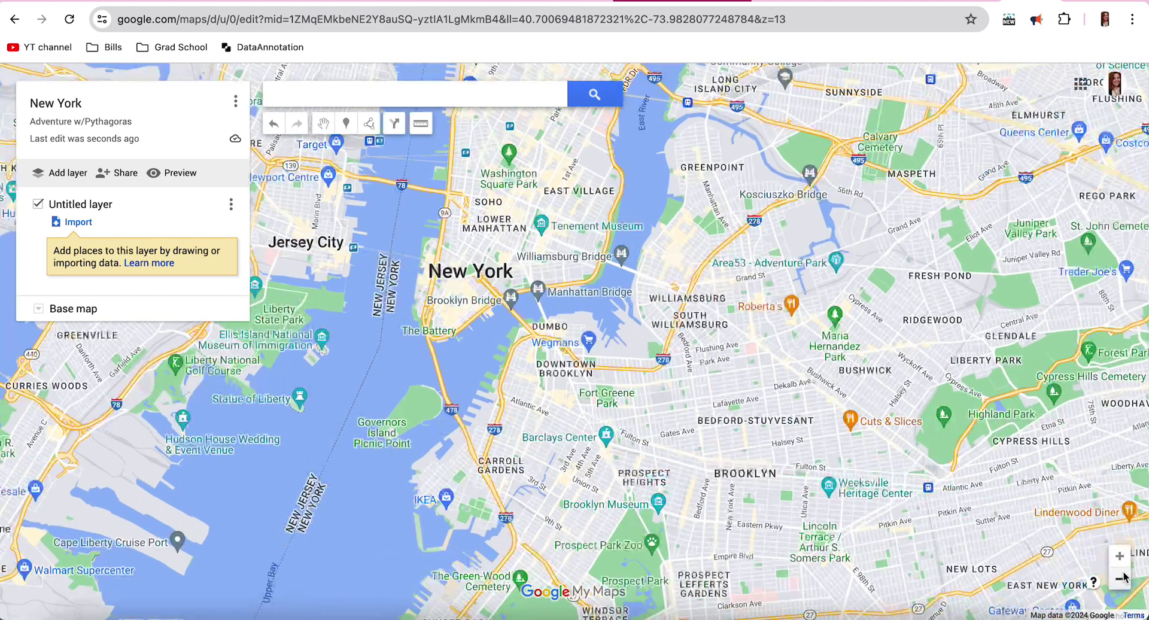
{"action": "left_click", "coordinate": [1122, 579]}
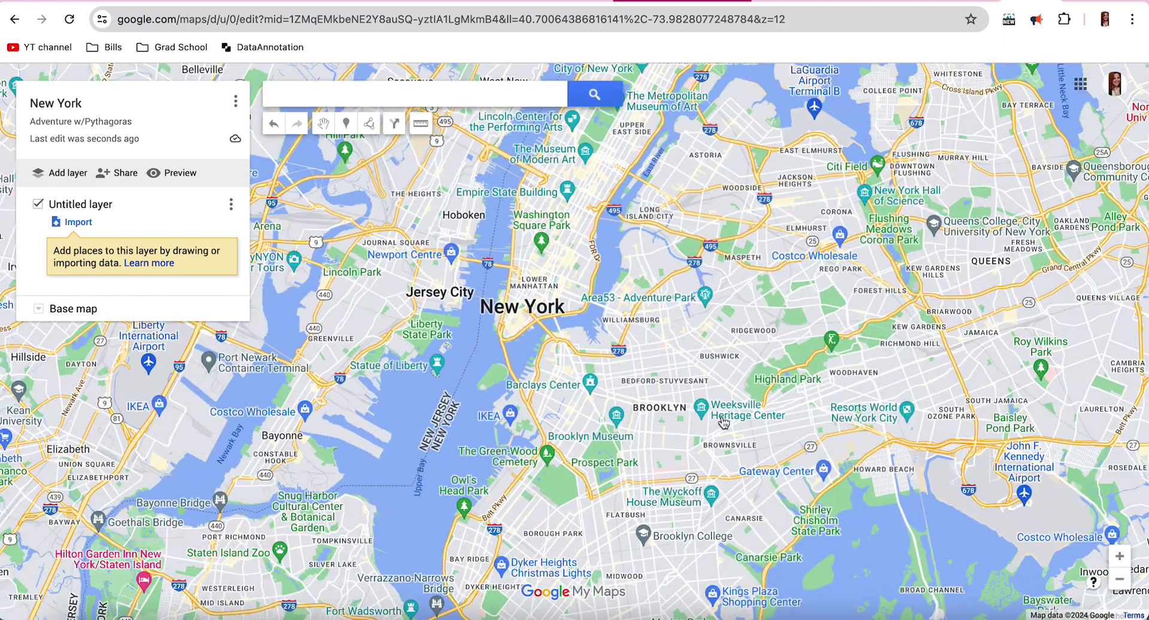
{"action": "scroll", "coordinate": [571, 259], "scroll_direction": "down", "scroll_amount": 3}
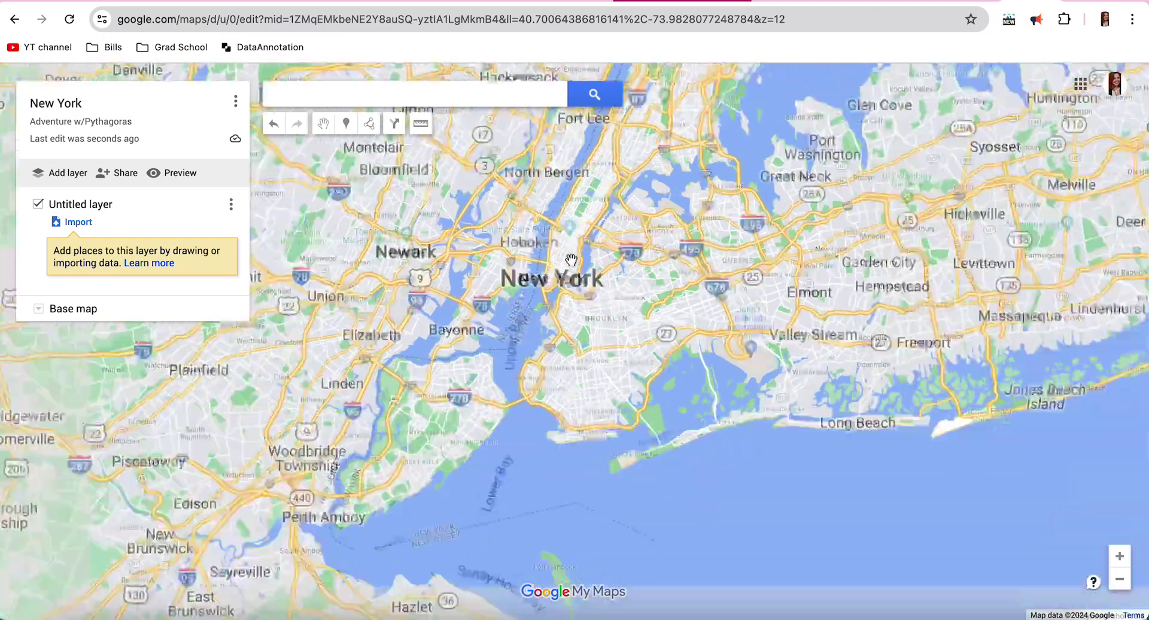
{"action": "scroll", "coordinate": [571, 259], "scroll_direction": "up", "scroll_amount": 5}
{"action": "scroll", "coordinate": [571, 259], "scroll_direction": "up", "scroll_amount": 5}
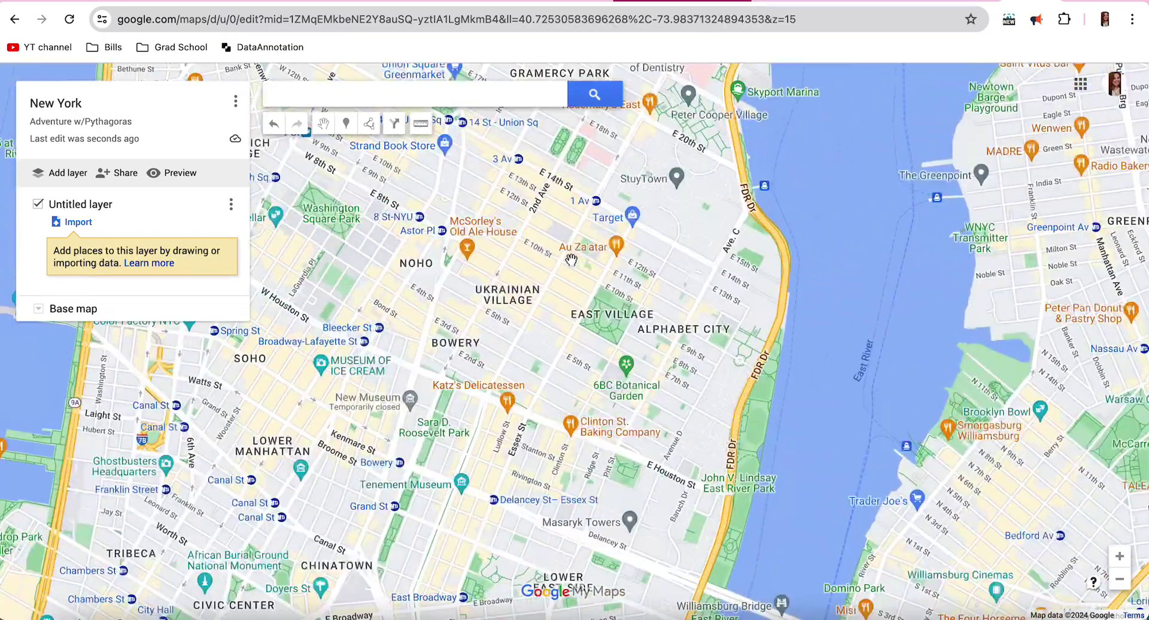
{"action": "scroll", "coordinate": [571, 259], "scroll_direction": "down", "scroll_amount": 2}
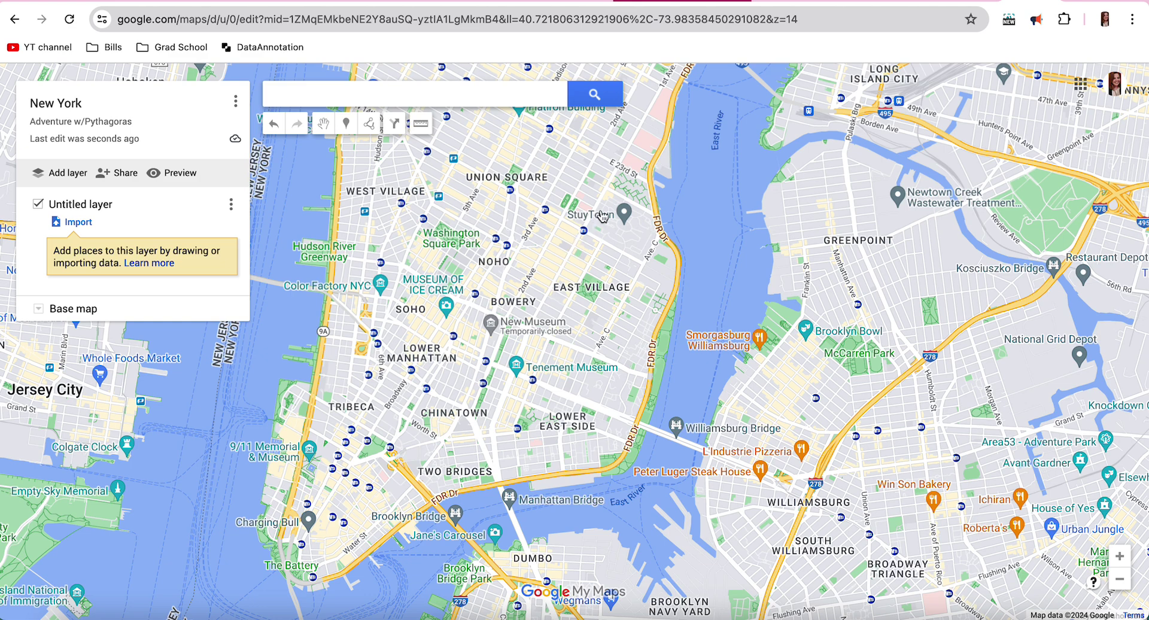
{"action": "left_click_drag", "start_coordinate": [556, 311], "coordinate": [502, 300]}
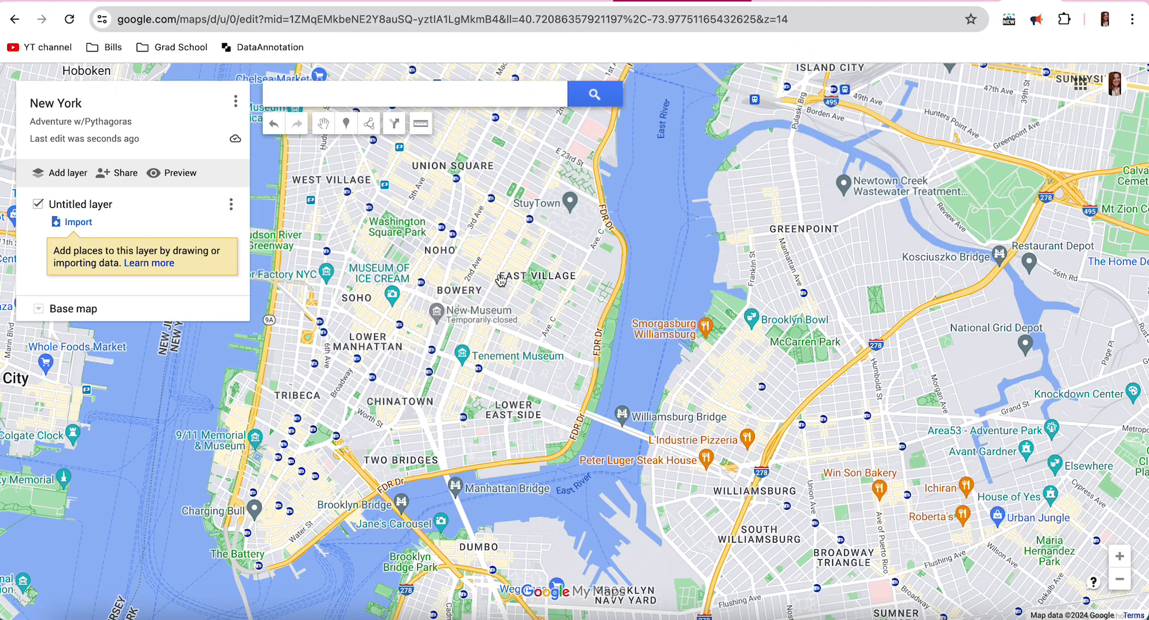
{"action": "scroll", "coordinate": [500, 279], "scroll_direction": "down", "scroll_amount": 3}
{"action": "scroll", "coordinate": [381, 467], "scroll_direction": "up", "scroll_amount": 5}
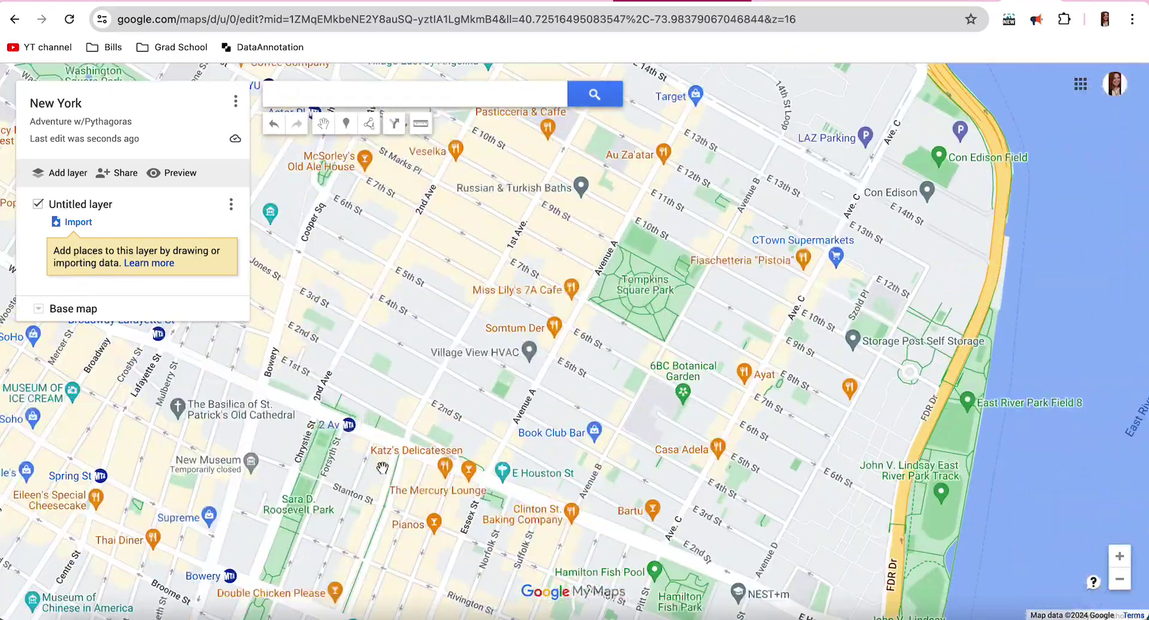
{"action": "left_click_drag", "start_coordinate": [383, 467], "coordinate": [525, 264]}
{"action": "scroll", "coordinate": [525, 264], "scroll_direction": "up", "scroll_amount": 2}
{"action": "scroll", "coordinate": [526, 264], "scroll_direction": "down", "scroll_amount": 3}
{"action": "scroll", "coordinate": [484, 390], "scroll_direction": "down", "scroll_amount": 3}
{"action": "scroll", "coordinate": [458, 406], "scroll_direction": "up", "scroll_amount": 1}
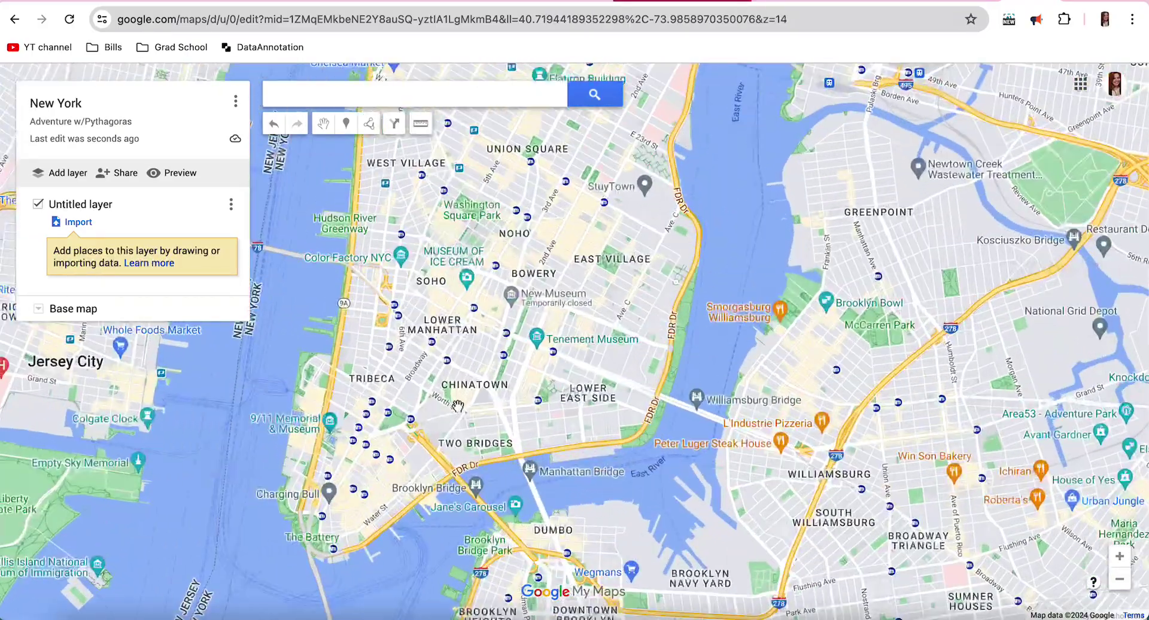
Place a marker on the Uncle Lou Cantonese restaurant on Mulberry Street in Chinatown
{"action": "scroll", "coordinate": [458, 405], "scroll_direction": "up", "scroll_amount": 2}
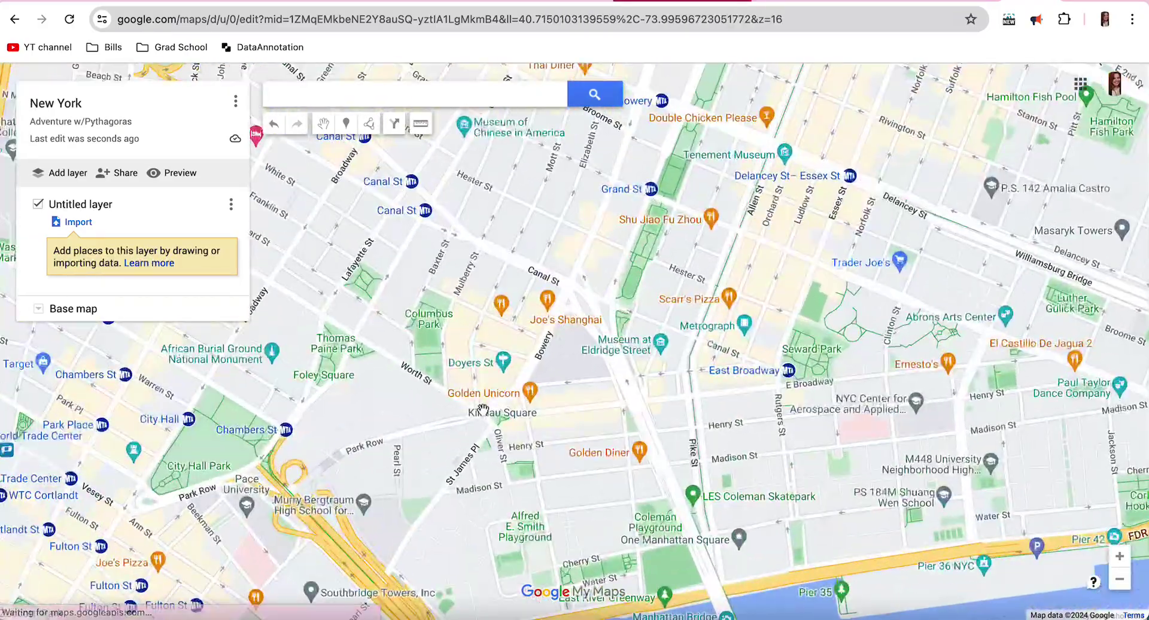
{"action": "scroll", "coordinate": [483, 410], "scroll_direction": "up", "scroll_amount": 2}
{"action": "left_click_drag", "start_coordinate": [534, 266], "coordinate": [549, 393]}
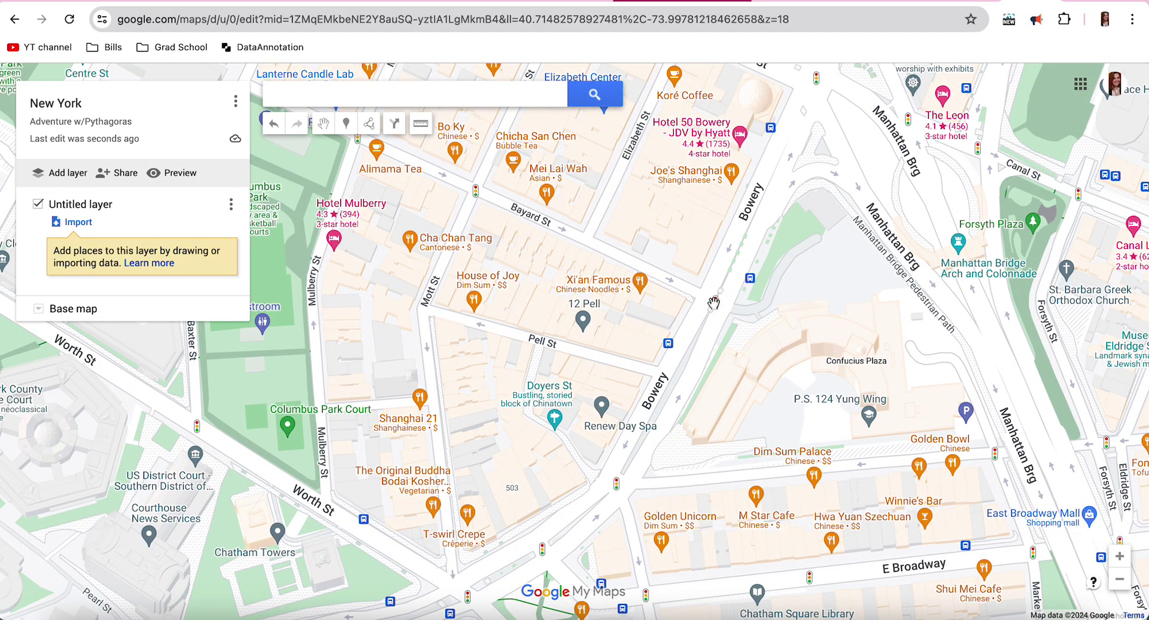
{"action": "left_click_drag", "start_coordinate": [543, 254], "coordinate": [528, 466]}
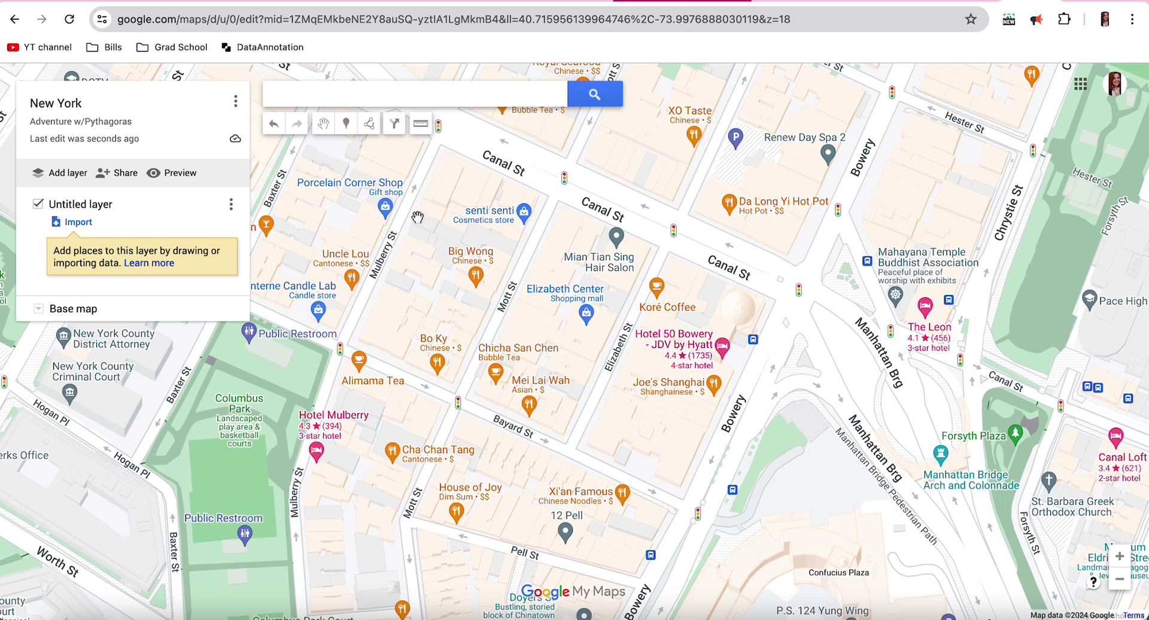
{"action": "left_click_drag", "start_coordinate": [417, 217], "coordinate": [484, 230]}
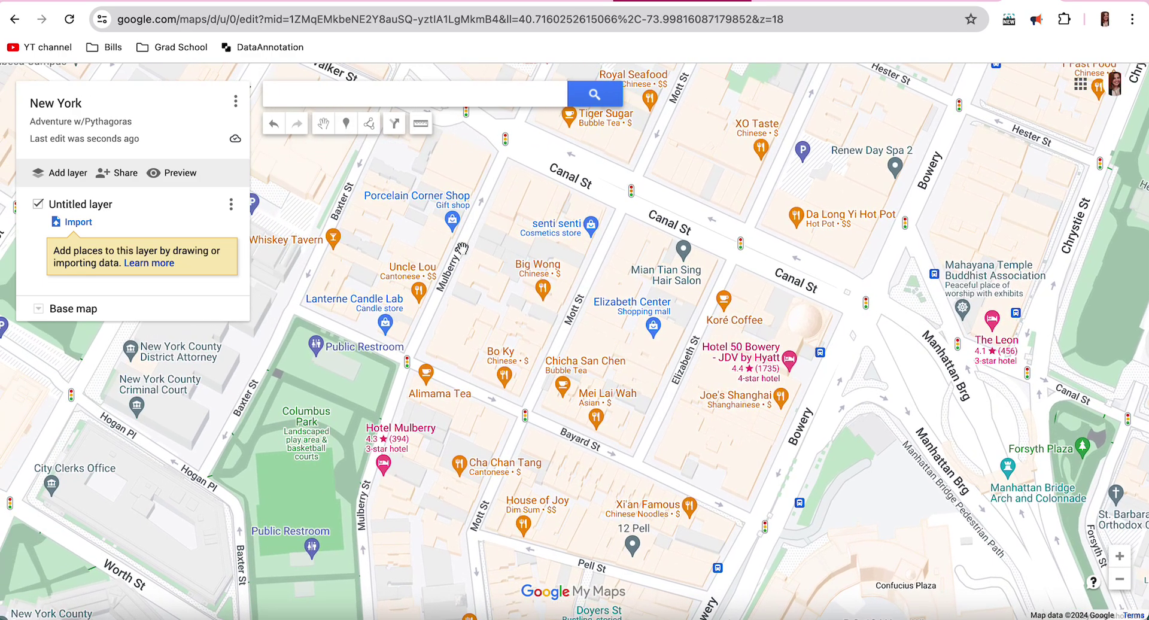
{"action": "left_click_drag", "start_coordinate": [437, 306], "coordinate": [456, 307]}
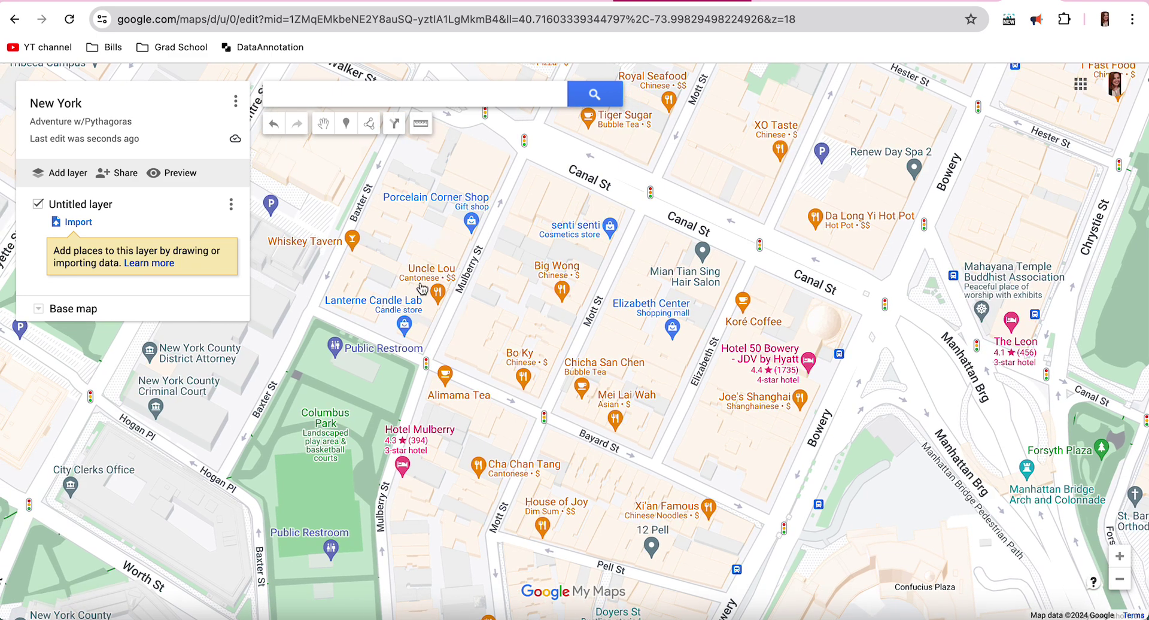
{"action": "left_click", "coordinate": [347, 125]}
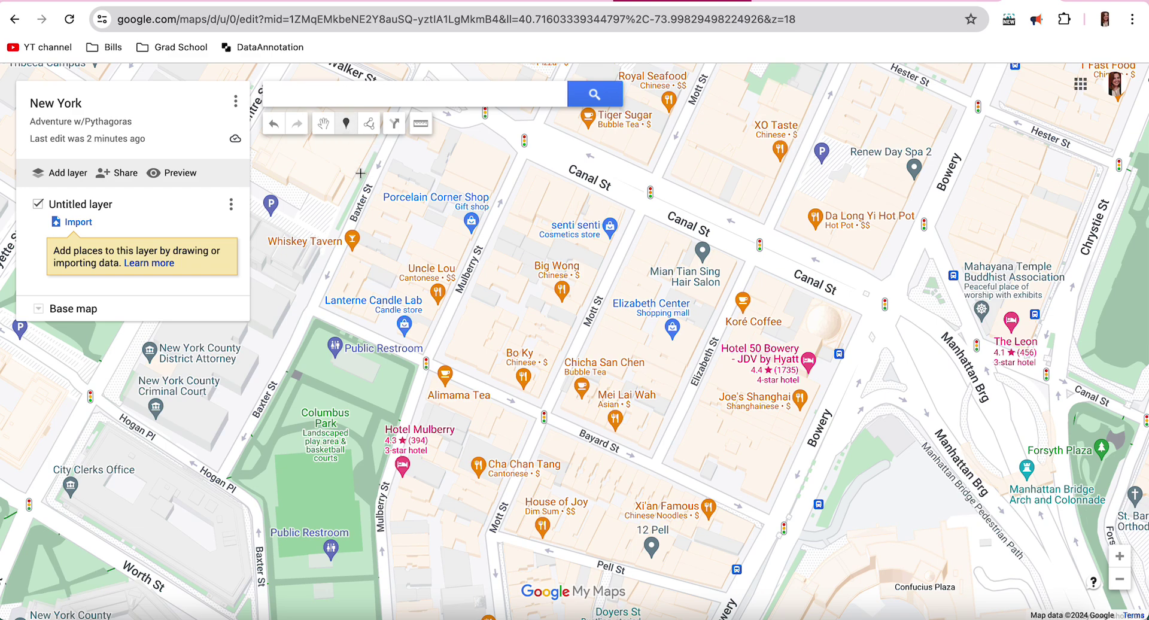
{"action": "left_click", "coordinate": [437, 304]}
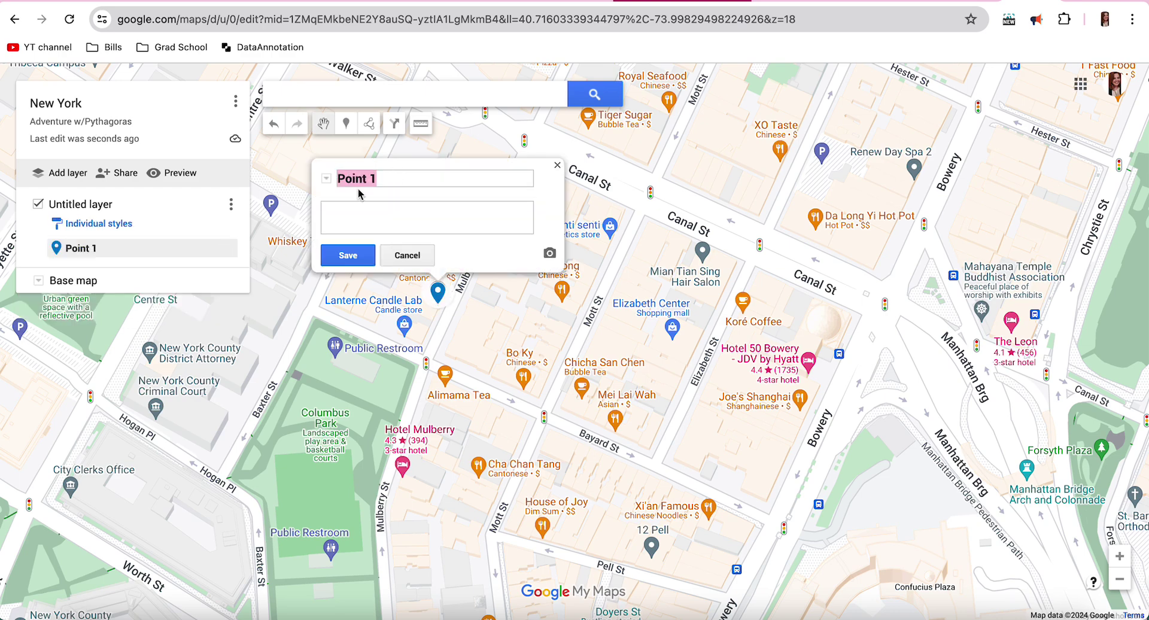
Name the new marker "Uncle Lou's restaurant" and enter the description "Eat cantonese food for lunch"
{"action": "type", "text": "U"}
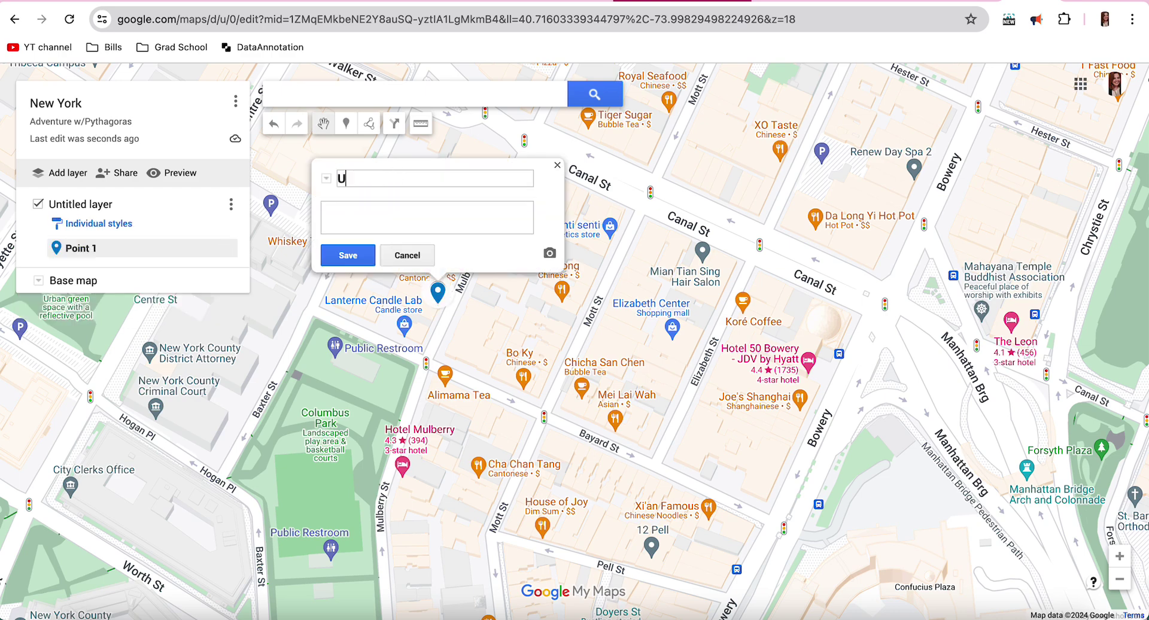
{"action": "type", "text": "ncle Lou's restaurant"}
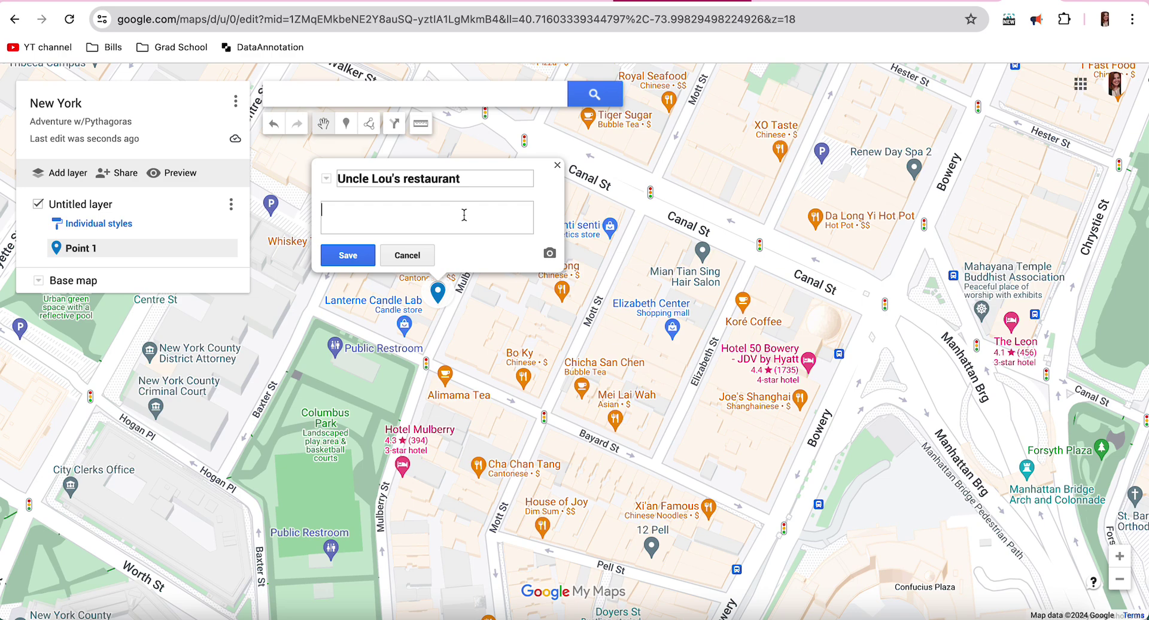
{"action": "type", "text": "Eat cantonese"}
{"action": "type", "text": "ood for lunch"}
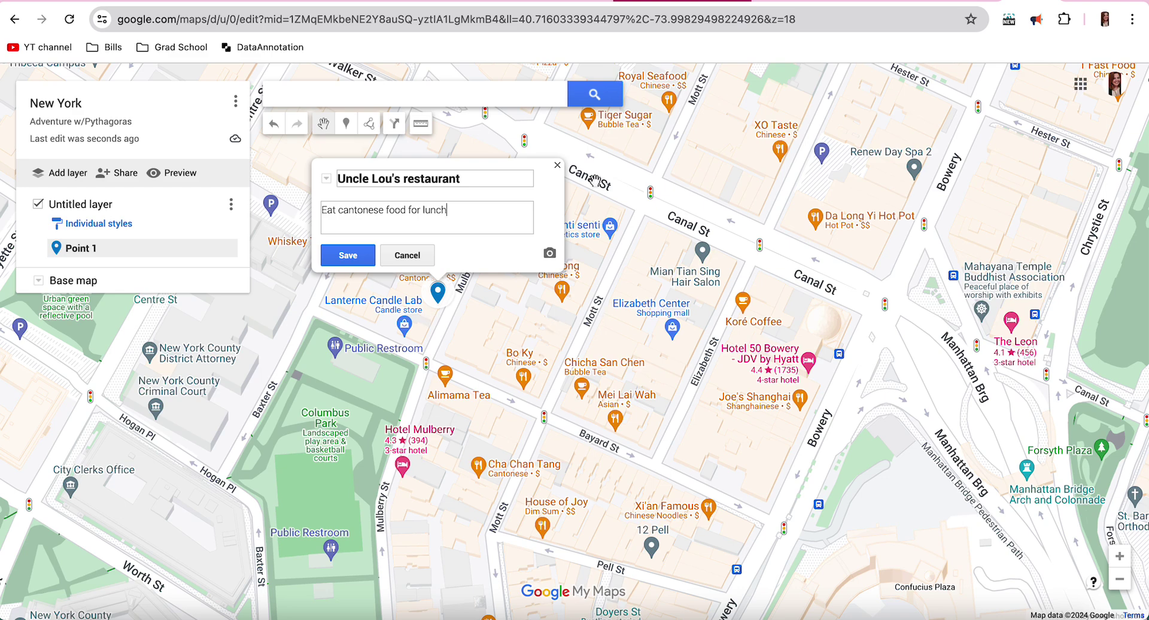
Search Google Images for "uncle lou's cantonese restaurant new york" to find a picture for the marker
{"action": "left_click", "coordinate": [549, 256]}
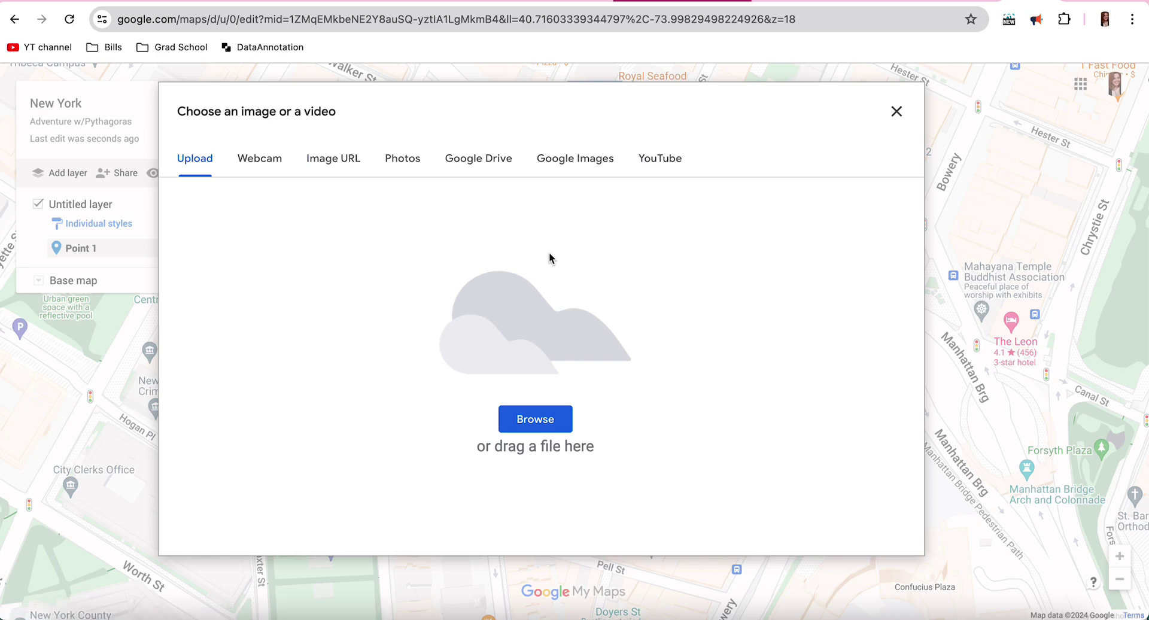
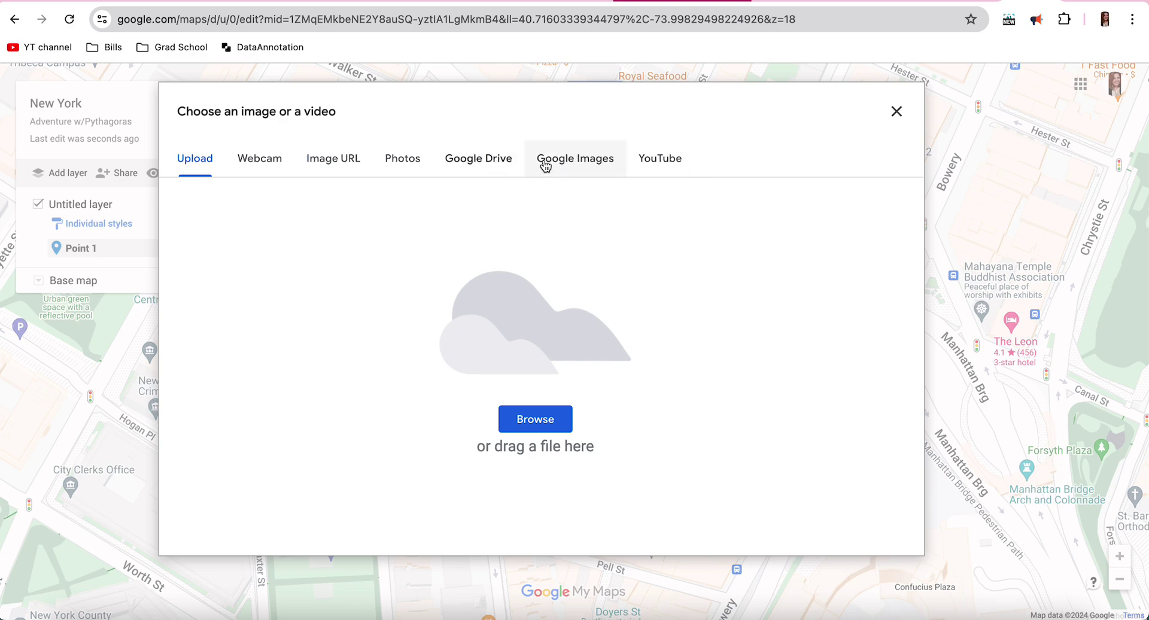
{"action": "left_click", "coordinate": [561, 167]}
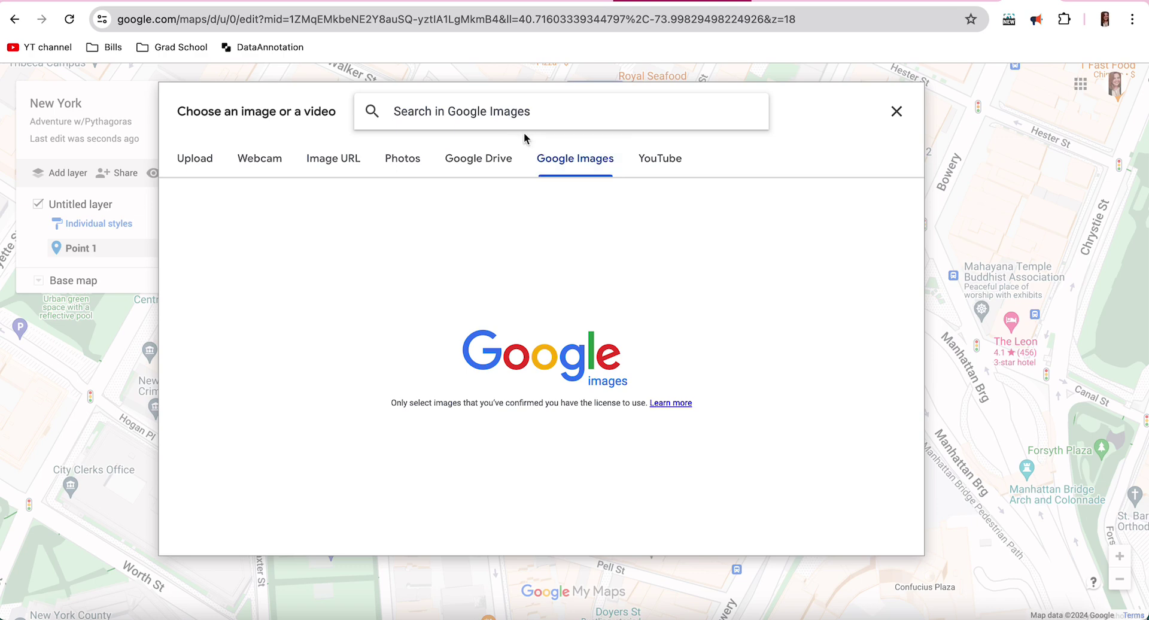
{"action": "type", "text": "unc"}
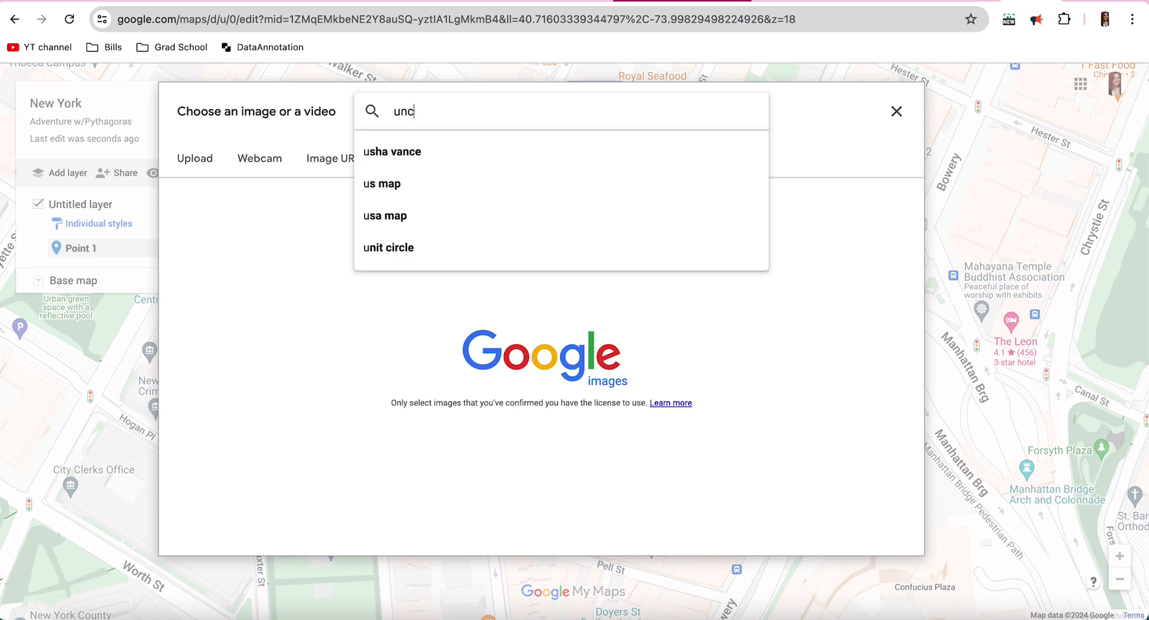
{"action": "type", "text": "le lou's c"}
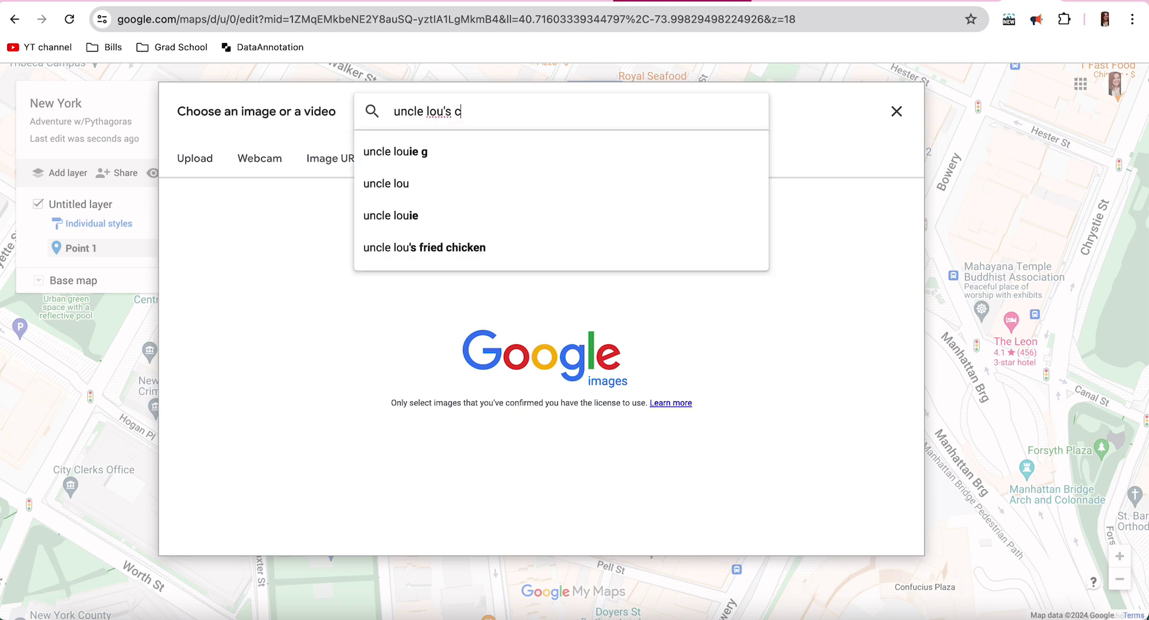
{"action": "type", "text": "antones"}
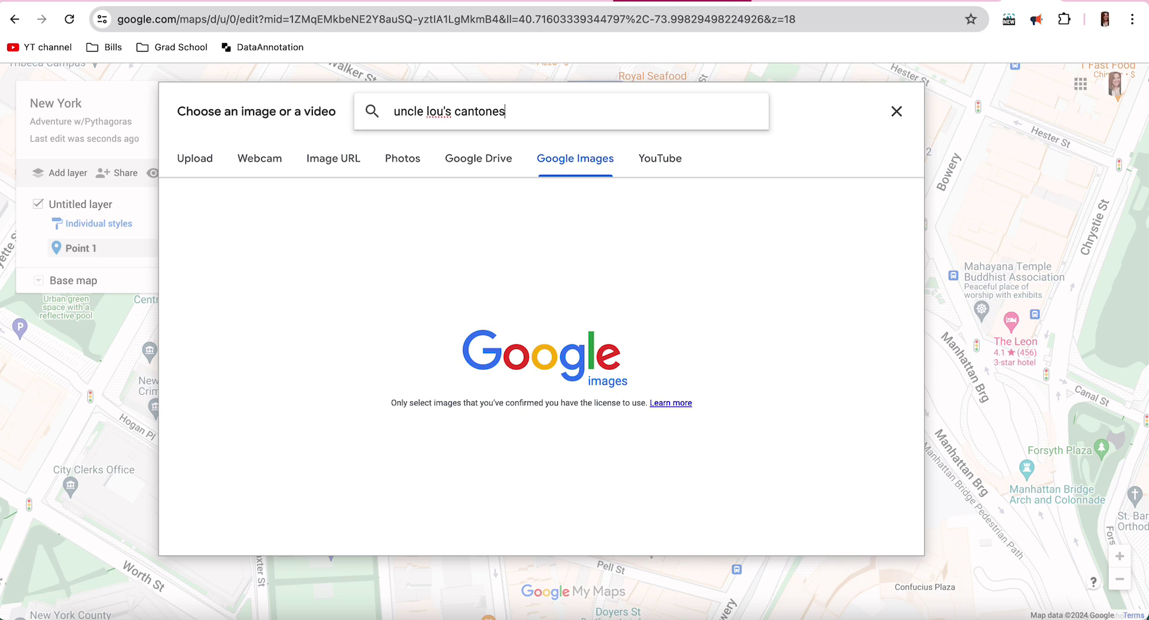
{"action": "type", "text": "e restaurant new york"}
{"action": "key", "text": "Return"}
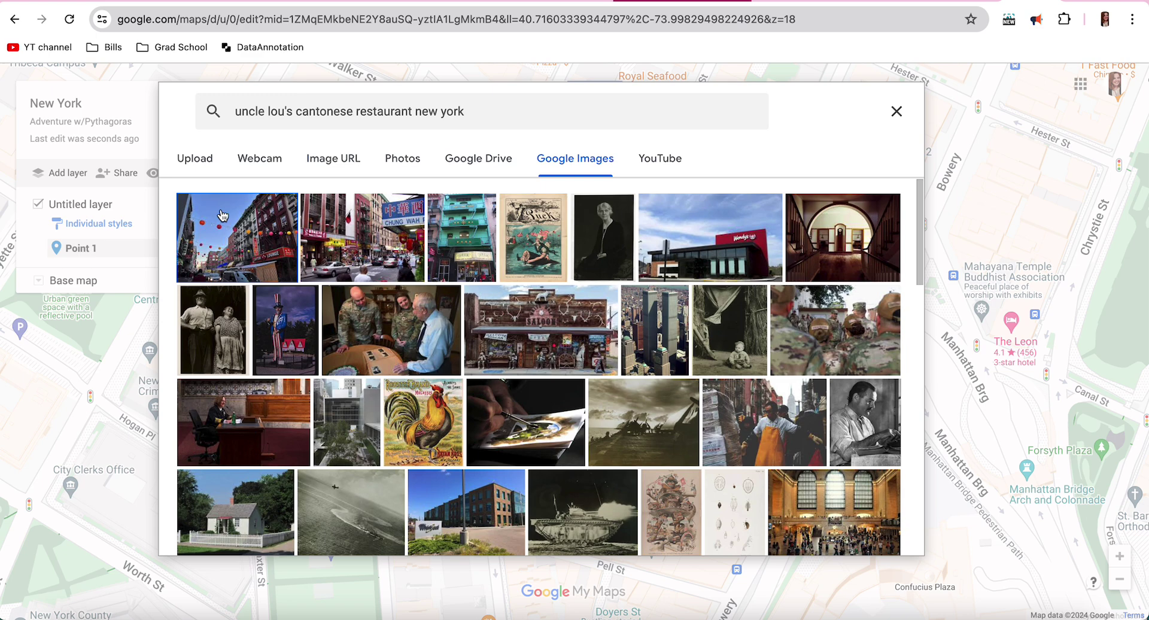
Insert the first image result, the street with hanging lanterns, into the Uncle Lou's restaurant marker and save it
{"action": "right_click", "coordinate": [226, 242]}
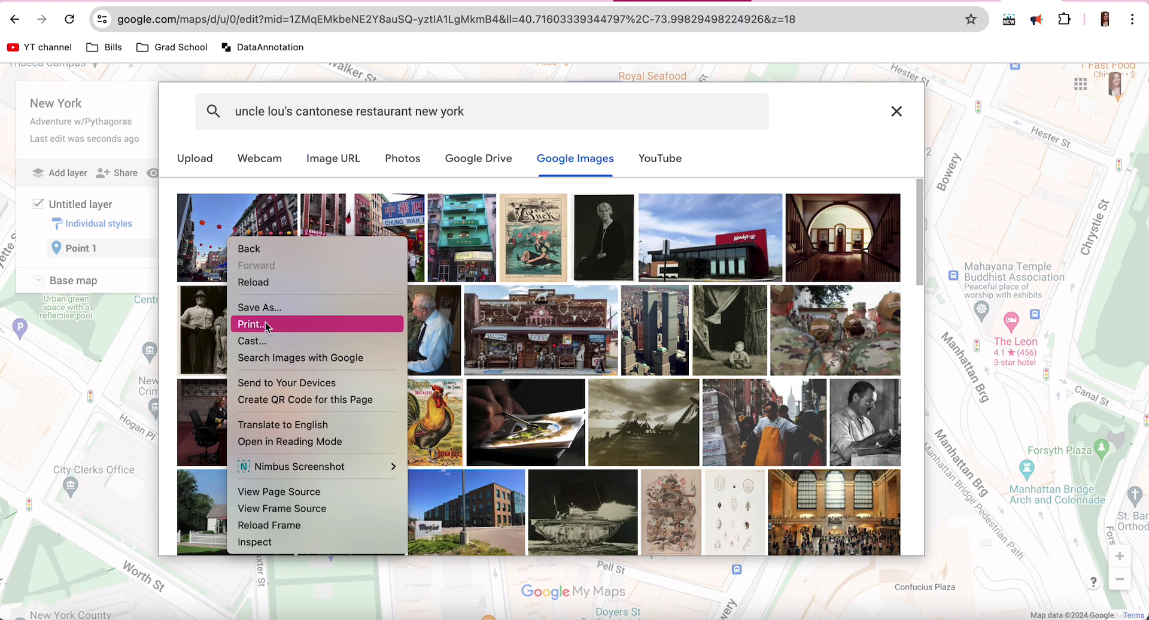
{"action": "left_click", "coordinate": [246, 232]}
{"action": "left_click", "coordinate": [246, 232]}
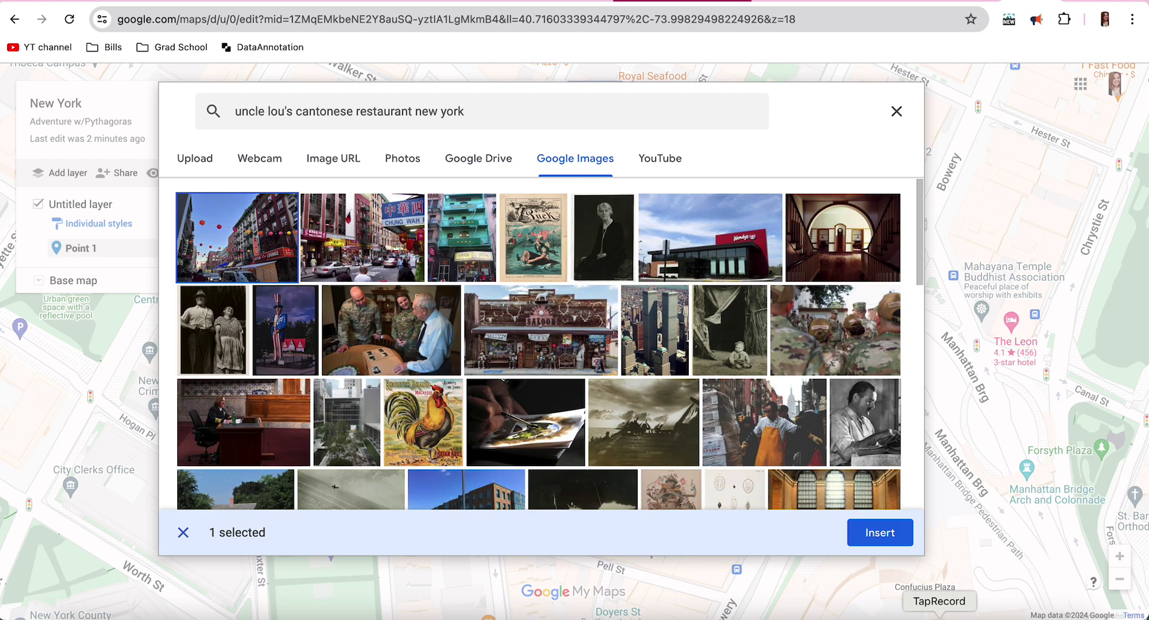
{"action": "left_click", "coordinate": [879, 532]}
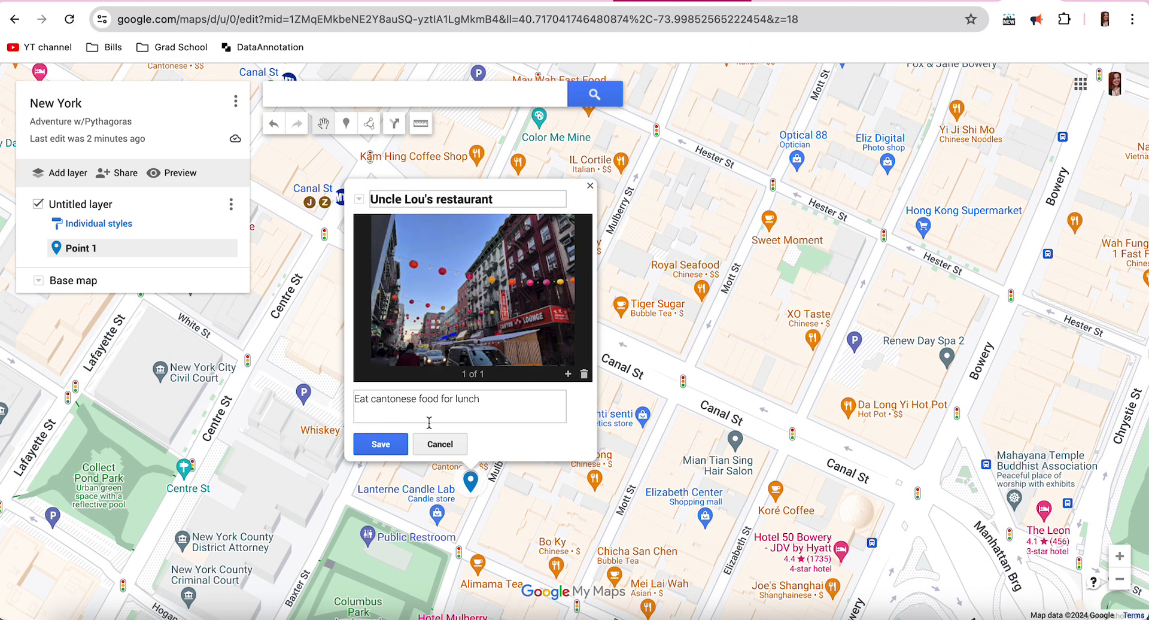
{"action": "left_click", "coordinate": [382, 444]}
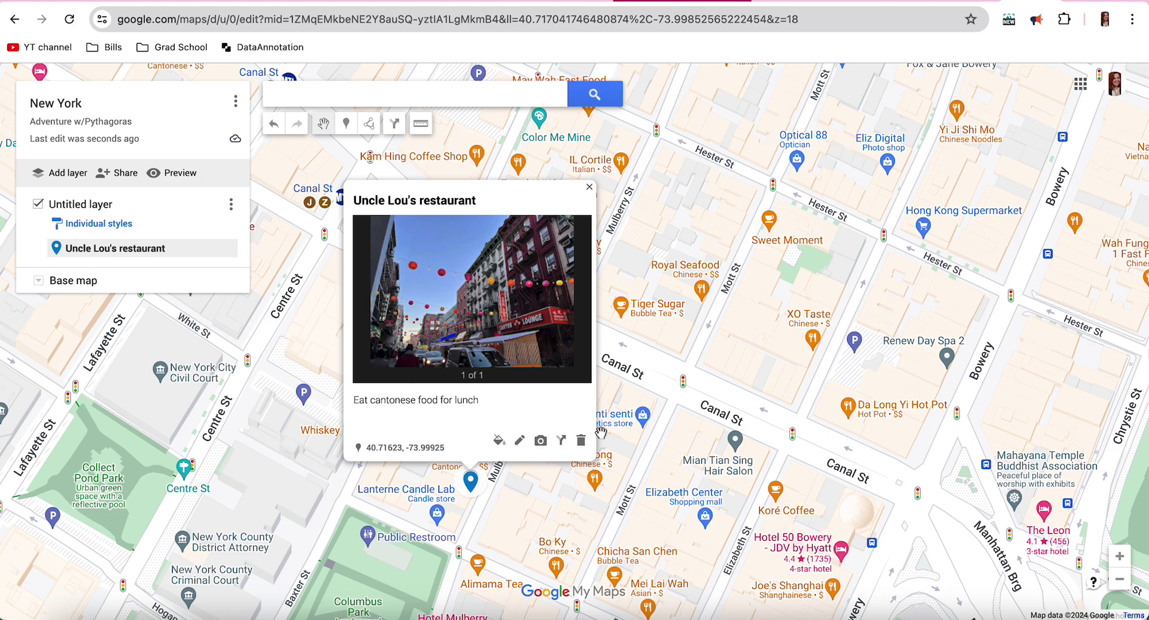
Change the colour of the Uncle Lou's restaurant marker to purple
{"action": "left_click", "coordinate": [663, 446]}
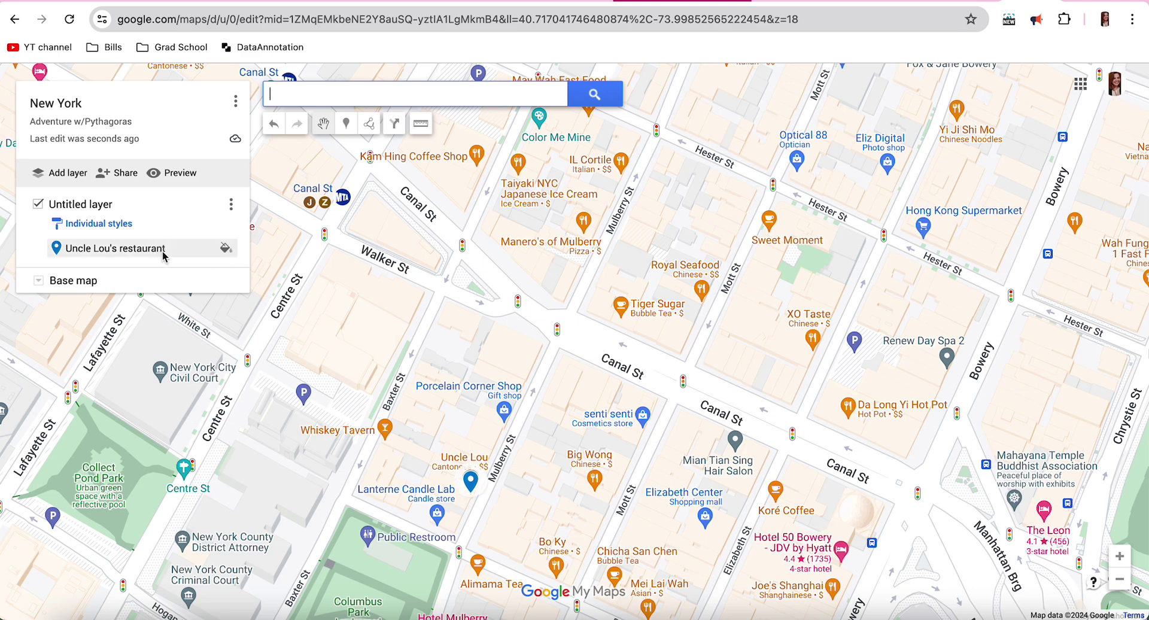
{"action": "left_click", "coordinate": [226, 250]}
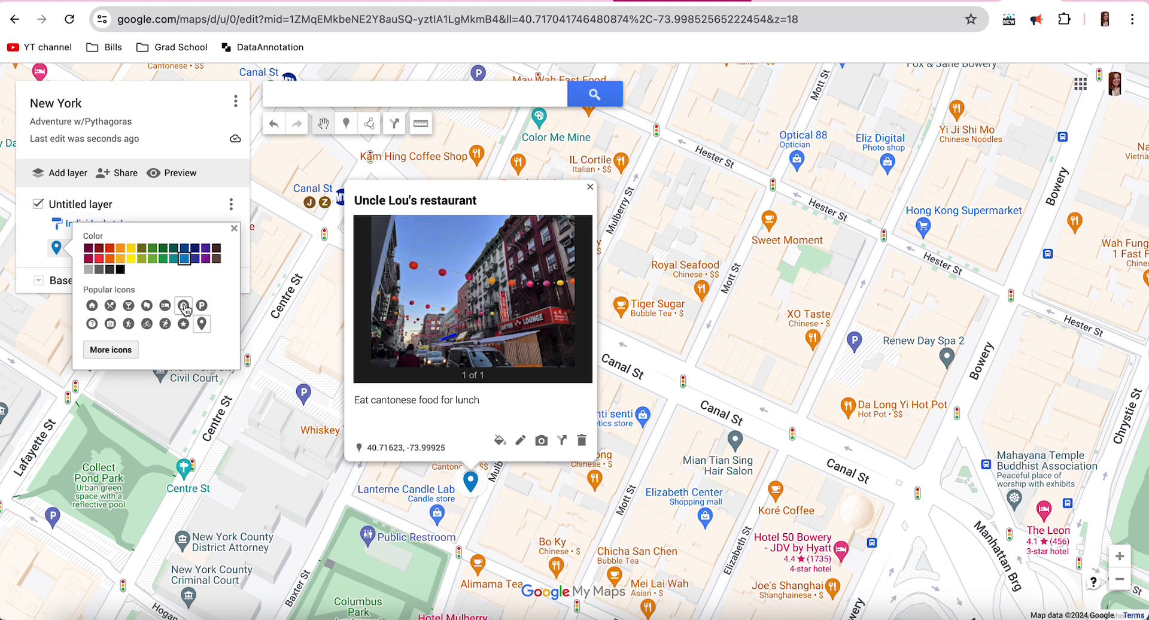
{"action": "left_click", "coordinate": [205, 261]}
{"action": "left_click", "coordinate": [537, 509]}
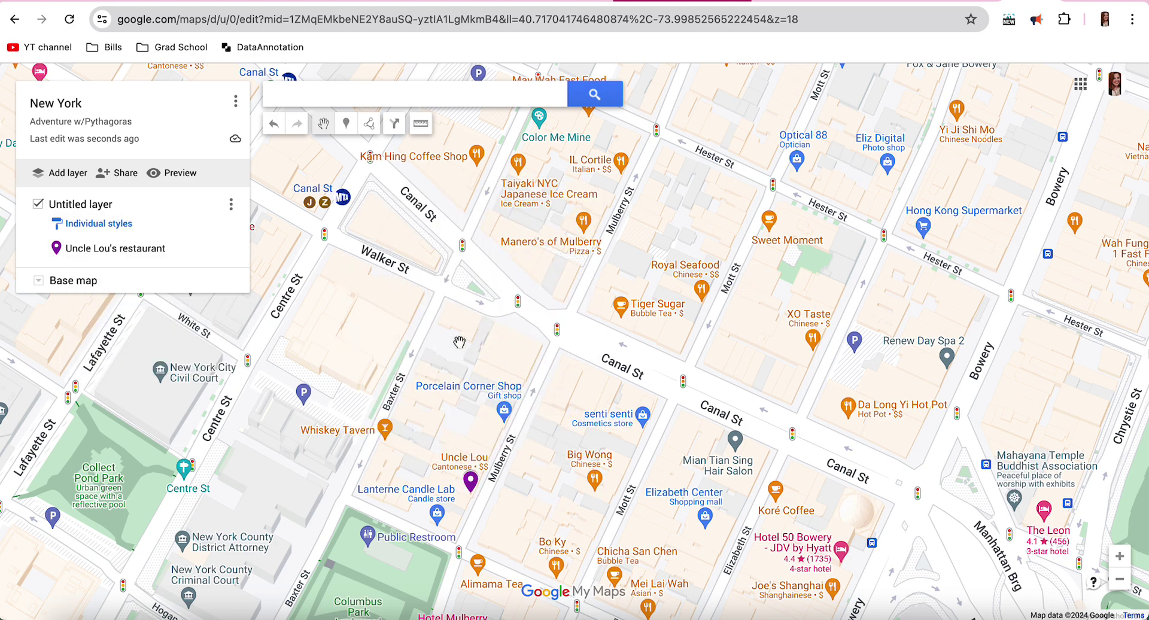
Place a second marker on Columbus Park, southwest of Uncle Lou's restaurant
{"action": "left_click_drag", "start_coordinate": [534, 484], "coordinate": [525, 353]}
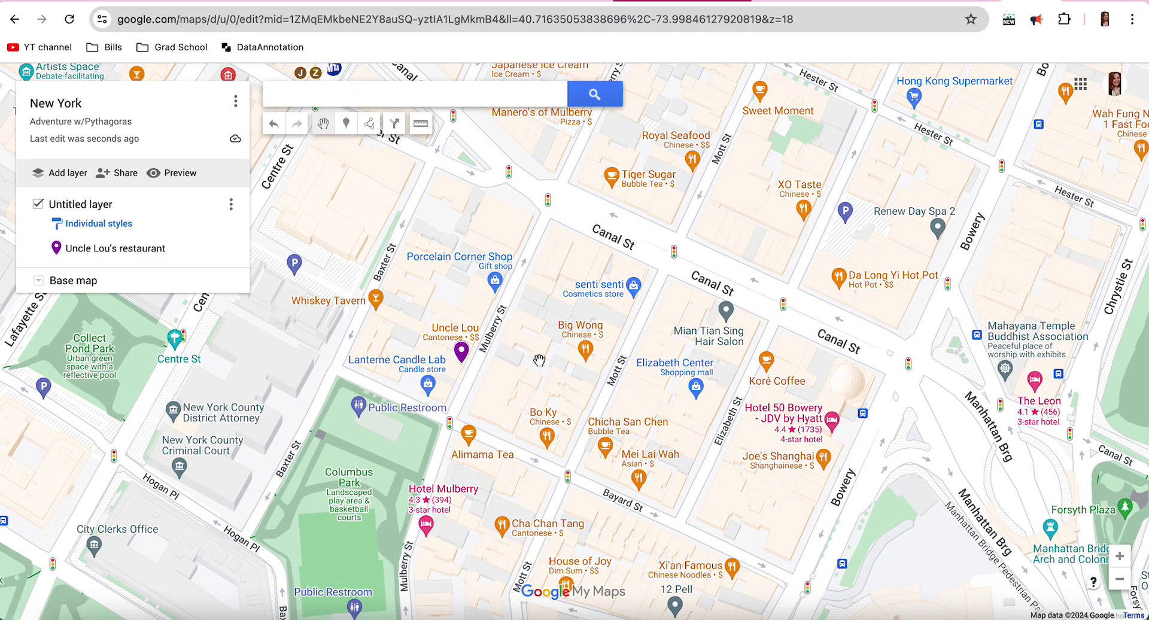
{"action": "left_click_drag", "start_coordinate": [496, 376], "coordinate": [501, 330]}
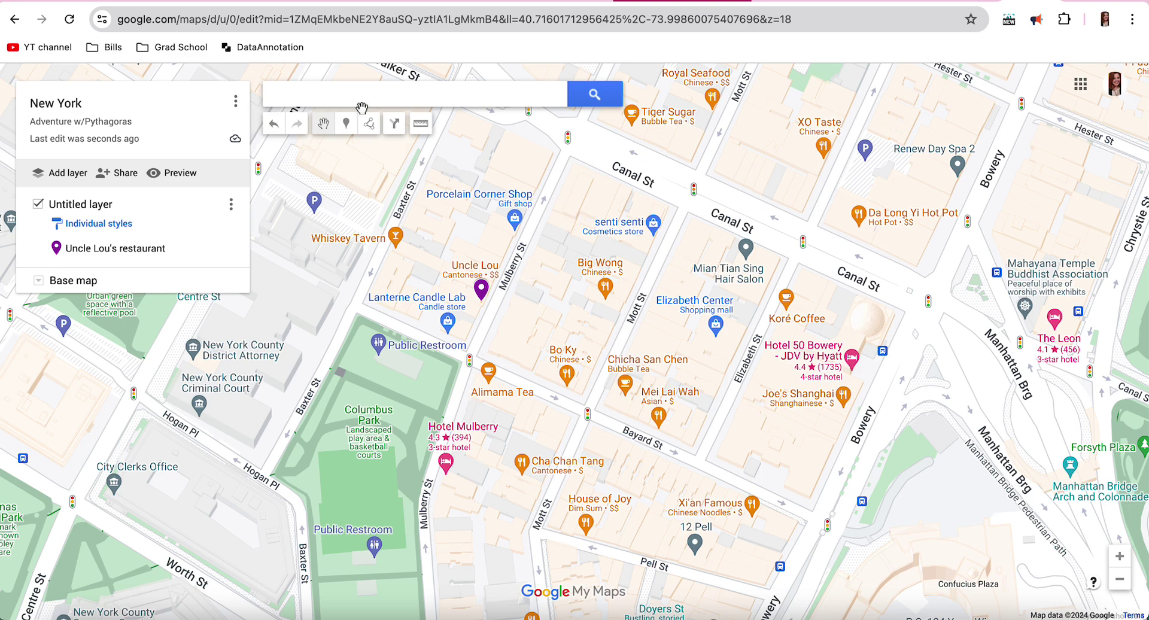
{"action": "left_click", "coordinate": [345, 126]}
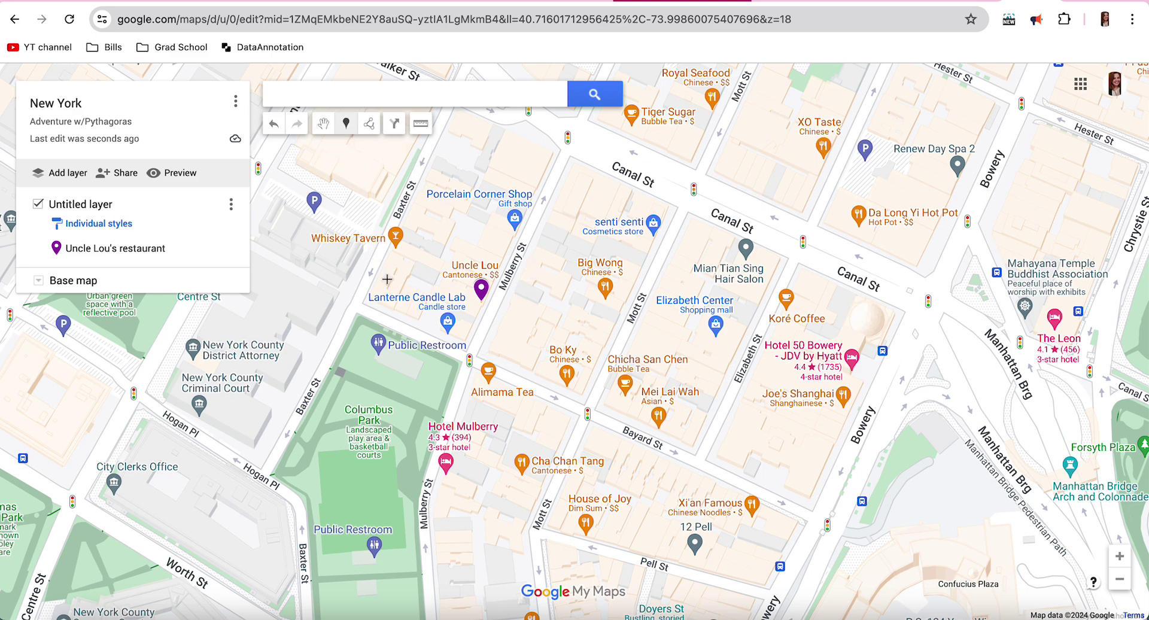
{"action": "scroll", "coordinate": [402, 344], "scroll_direction": "up", "scroll_amount": 3}
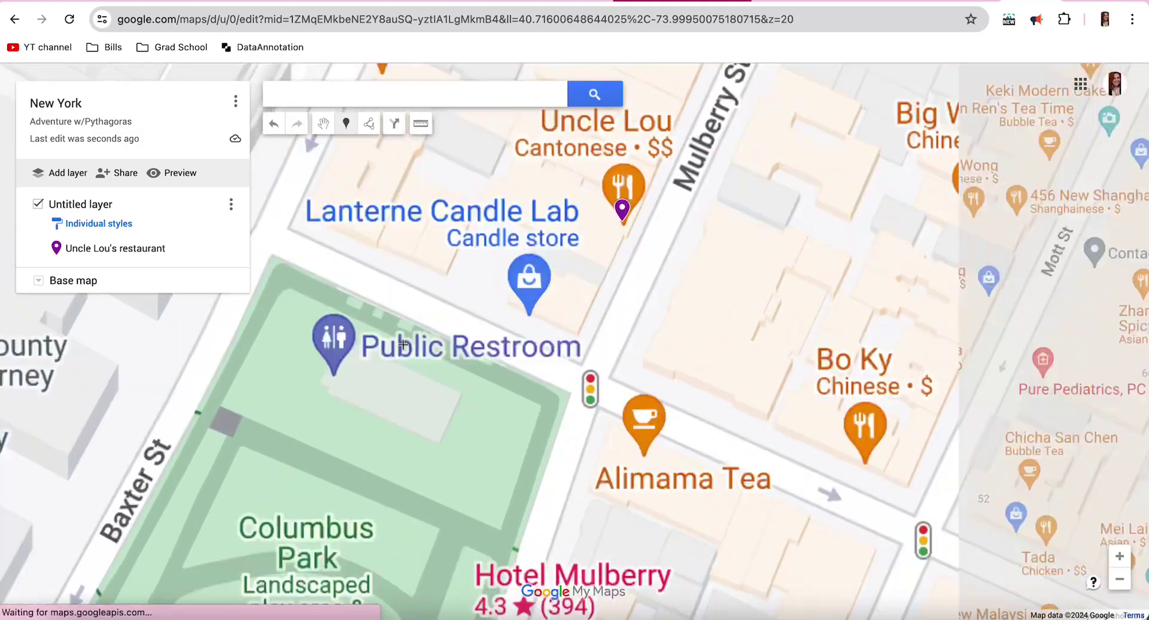
{"action": "scroll", "coordinate": [419, 346], "scroll_direction": "down", "scroll_amount": 3}
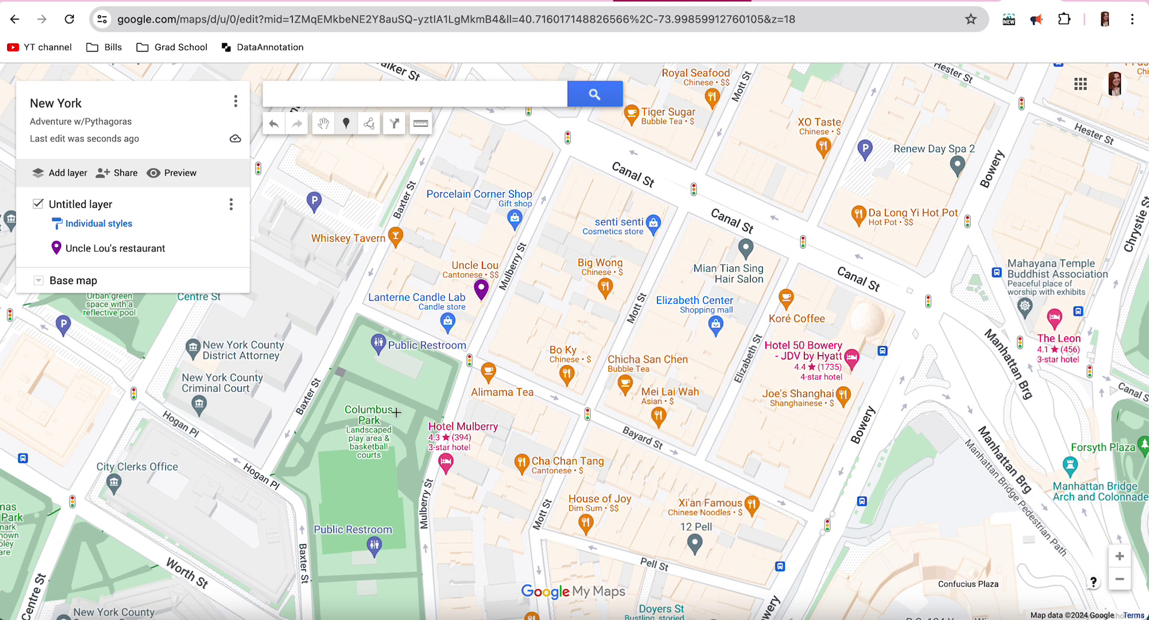
{"action": "left_click", "coordinate": [373, 428]}
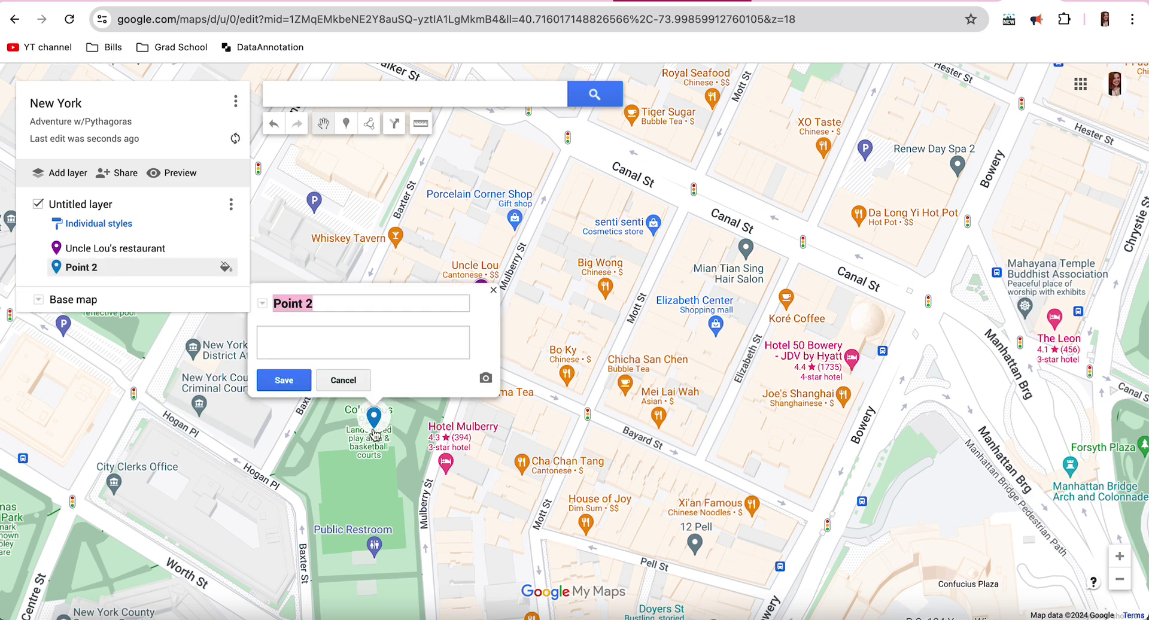
Name the second marker "Columbus Park", enter the placeholder description "fhdjskal" and save it
{"action": "type", "text": "Col"}
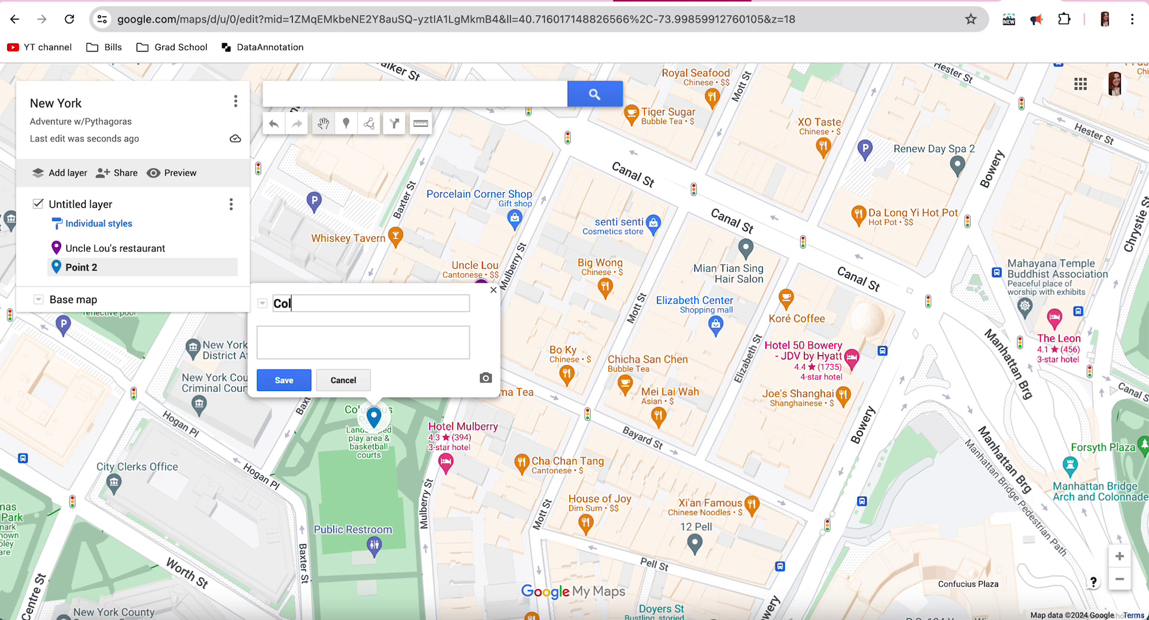
{"action": "type", "text": "umbus Park"}
{"action": "type", "text": "fhdjskal"}
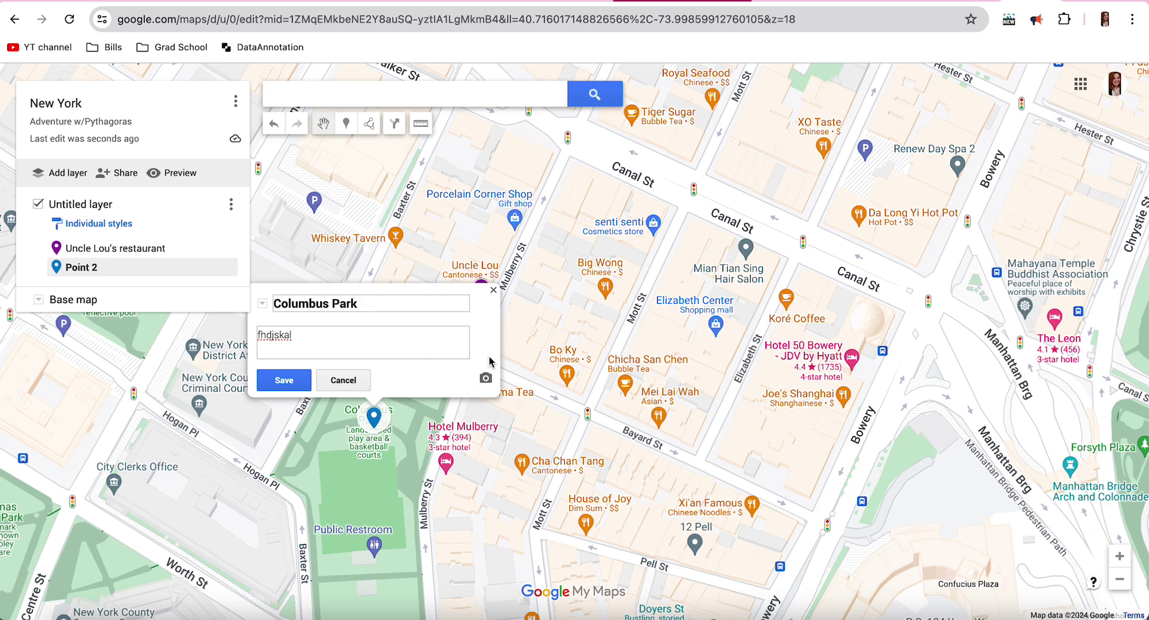
{"action": "left_click", "coordinate": [279, 380]}
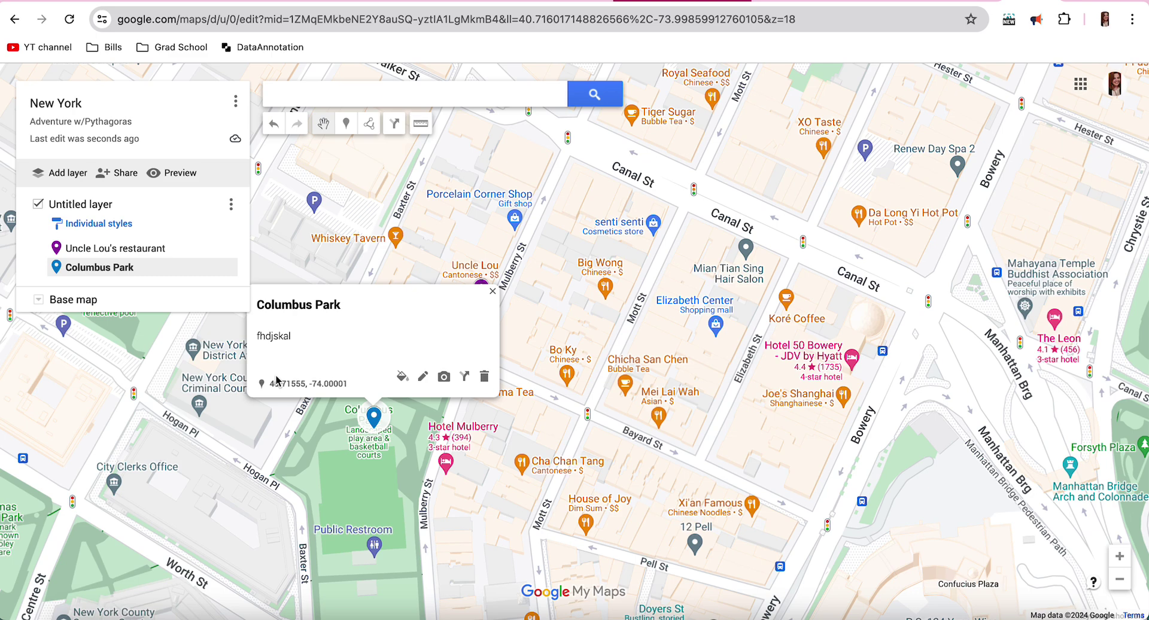
Change the colour of the Columbus Park marker to purple
{"action": "left_click", "coordinate": [402, 377]}
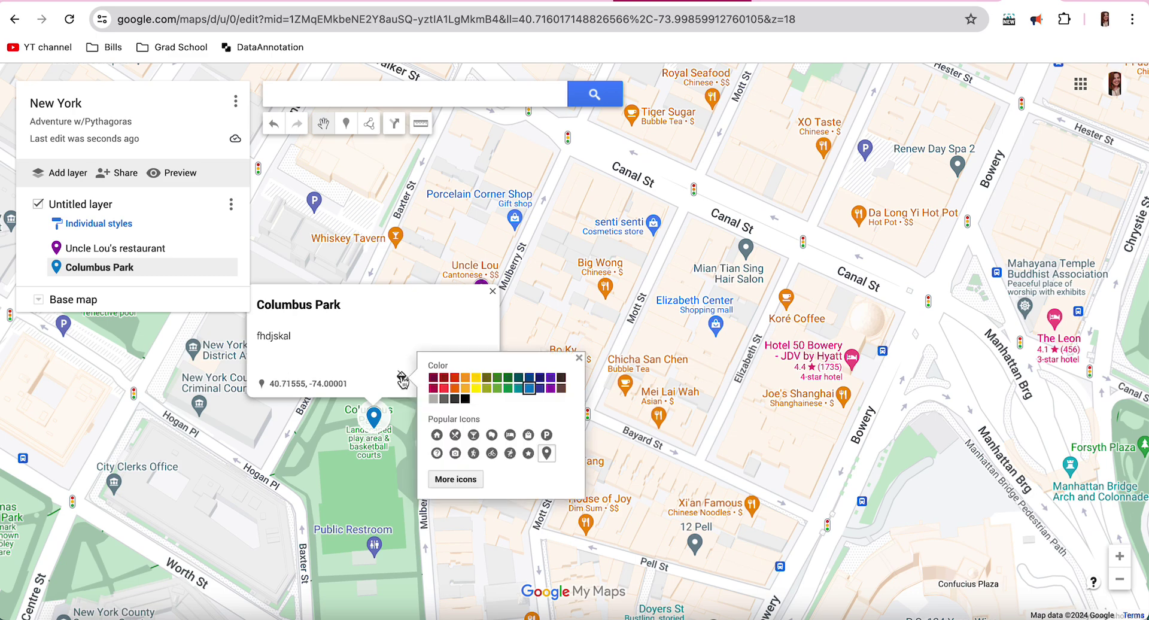
{"action": "left_click", "coordinate": [547, 393]}
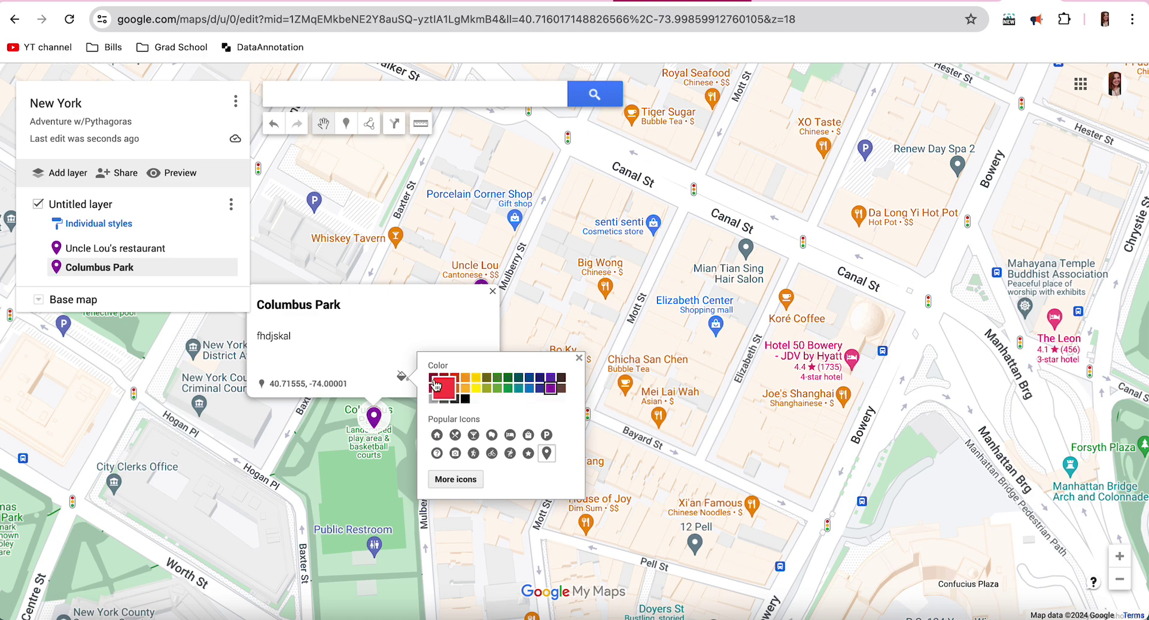
Place a third marker on the New York City Civil Court, northwest of Columbus Park
{"action": "left_click", "coordinate": [578, 357]}
{"action": "left_click", "coordinate": [492, 296]}
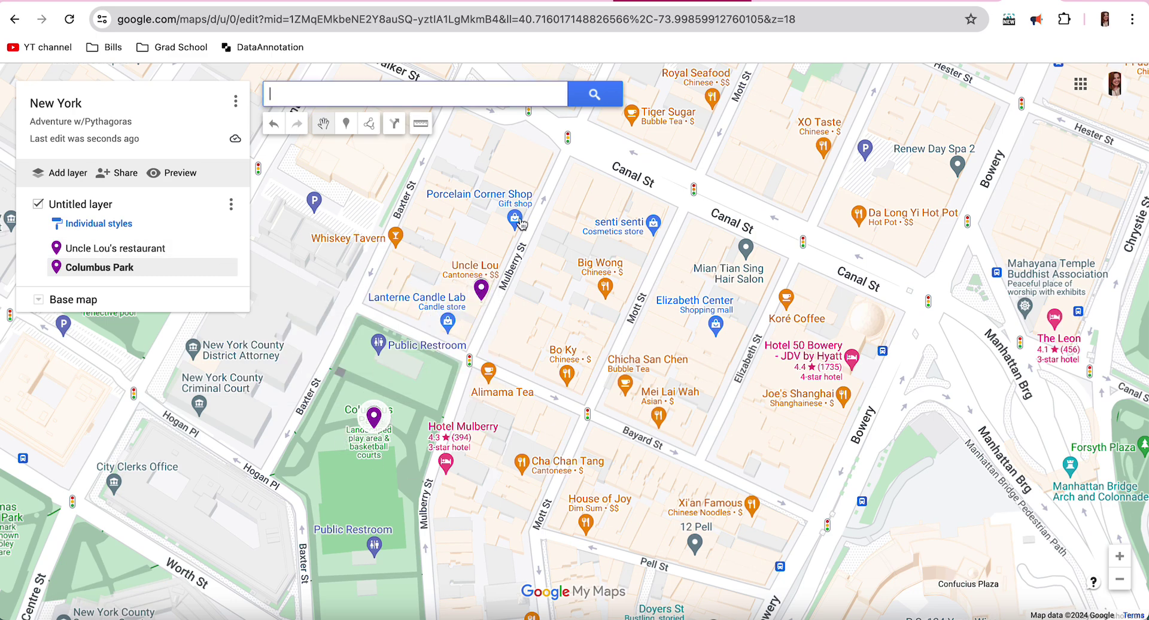
{"action": "left_click", "coordinate": [347, 124]}
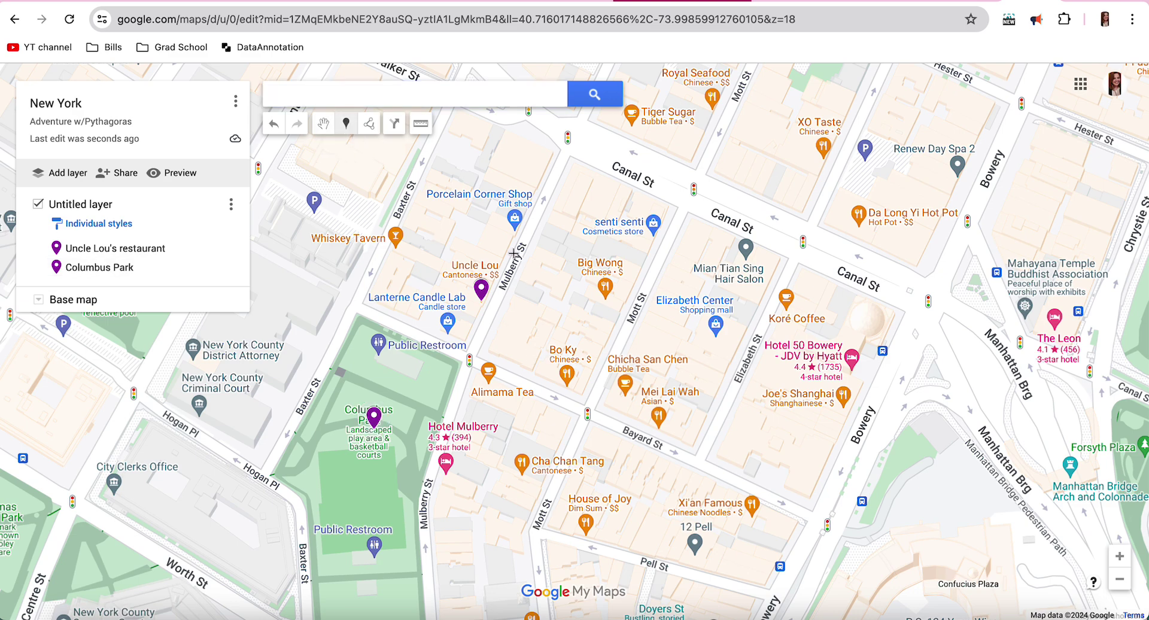
{"action": "left_click", "coordinate": [346, 125]}
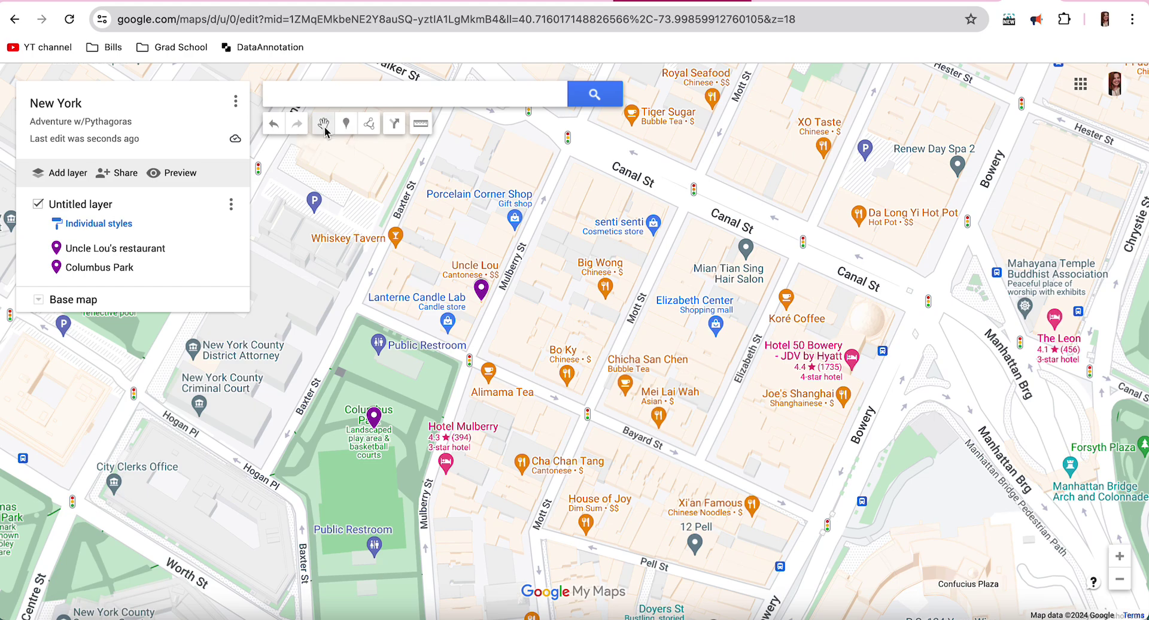
{"action": "mouse_move", "coordinate": [342, 271]}
{"action": "left_mouse_down"}
{"action": "mouse_move", "coordinate": [513, 323]}
{"action": "mouse_move", "coordinate": [579, 365]}
{"action": "mouse_move", "coordinate": [688, 269]}
{"action": "mouse_move", "coordinate": [742, 357]}
{"action": "left_mouse_up"}
{"action": "left_click", "coordinate": [346, 126]}
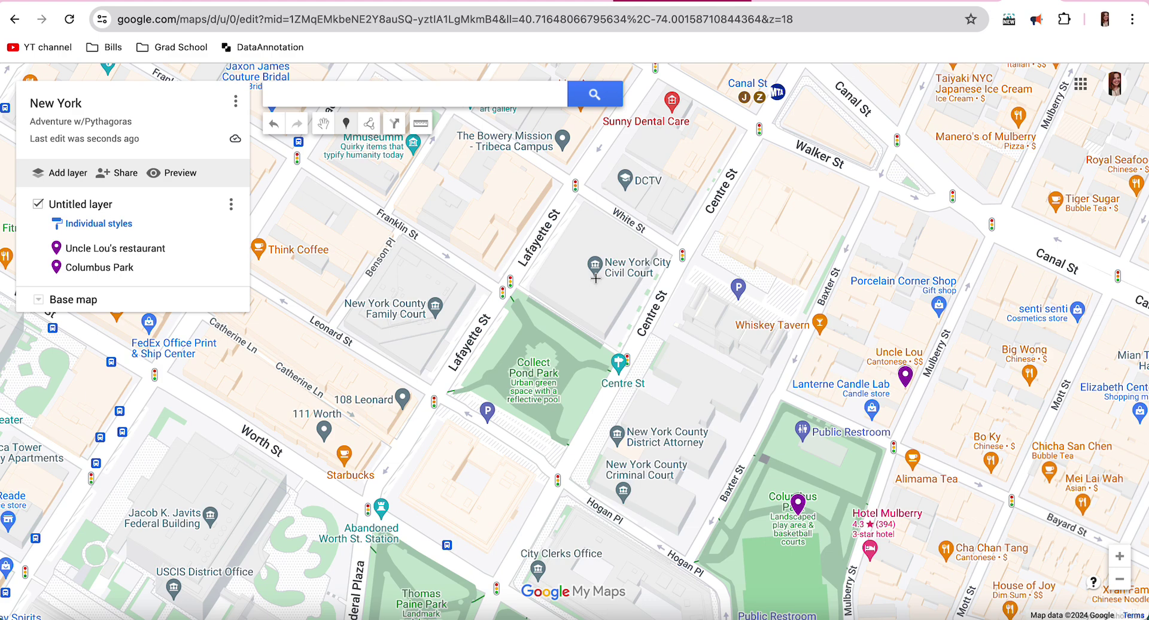
{"action": "left_click", "coordinate": [595, 278]}
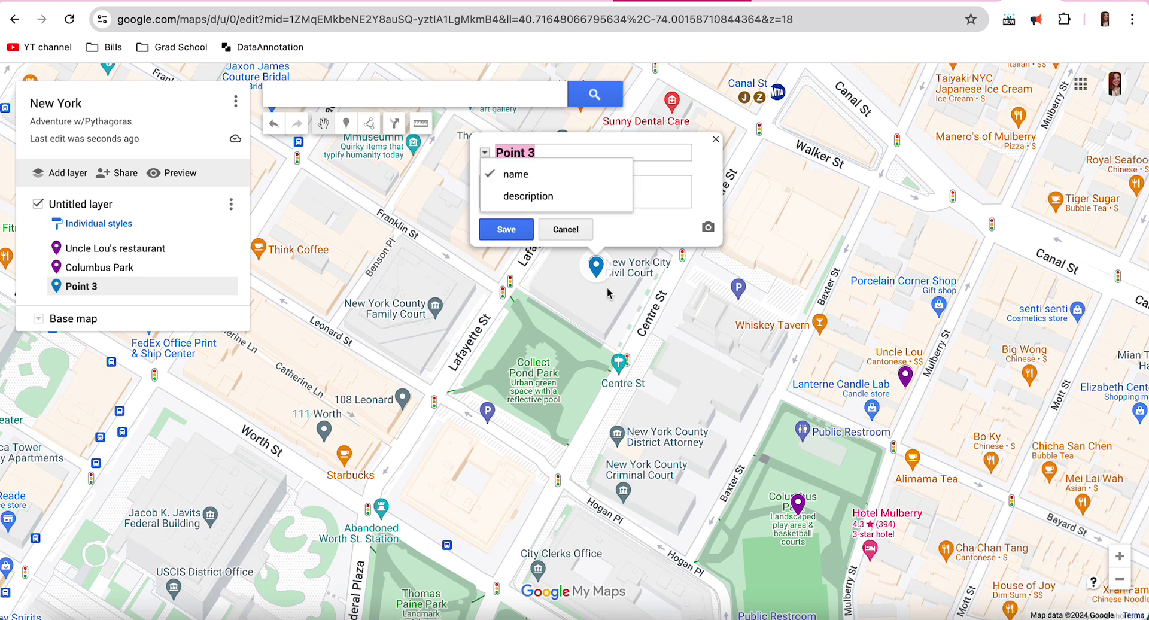
Name the third marker "New York City Civil Court", enter the placeholder description "fhdjnksal" and save it
{"action": "left_click", "coordinate": [666, 147]}
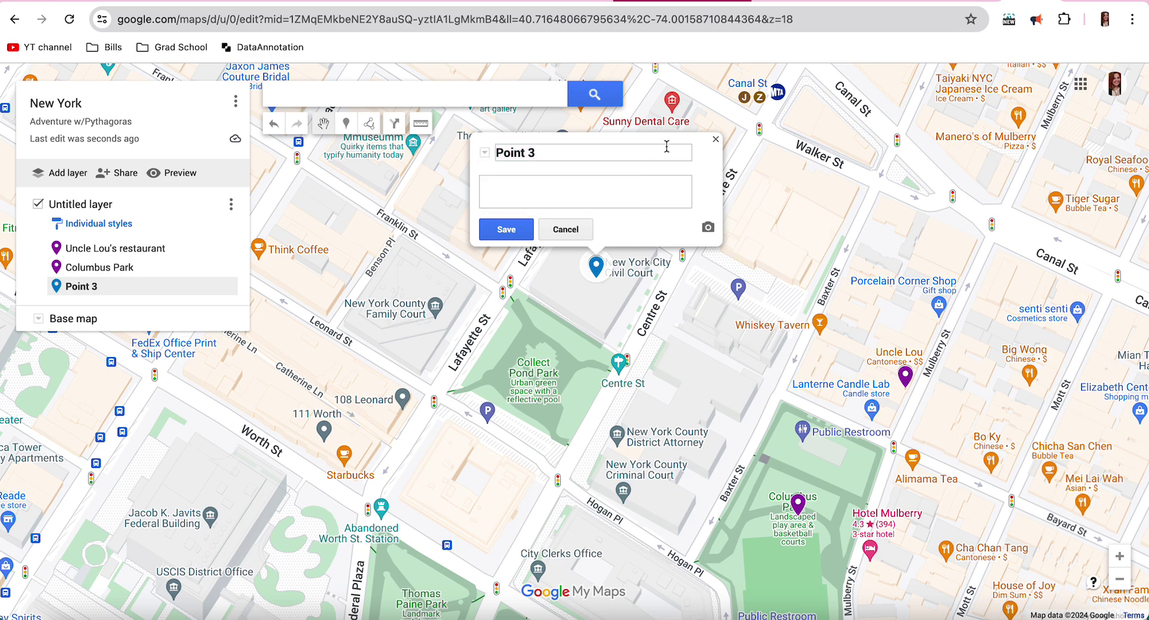
{"action": "key", "text": "ctrl+a"}
{"action": "type", "text": "New York Civil Cou"}
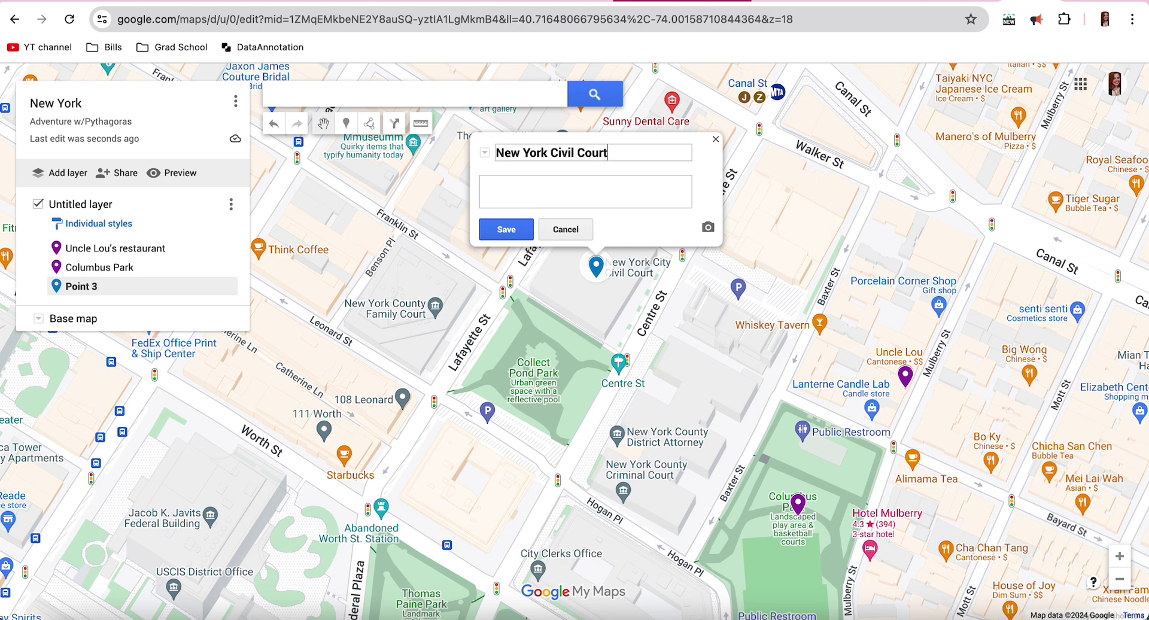
{"action": "left_click", "coordinate": [553, 153]}
{"action": "type", "text": "City"}
{"action": "type", "text": " fhdjnksal"}
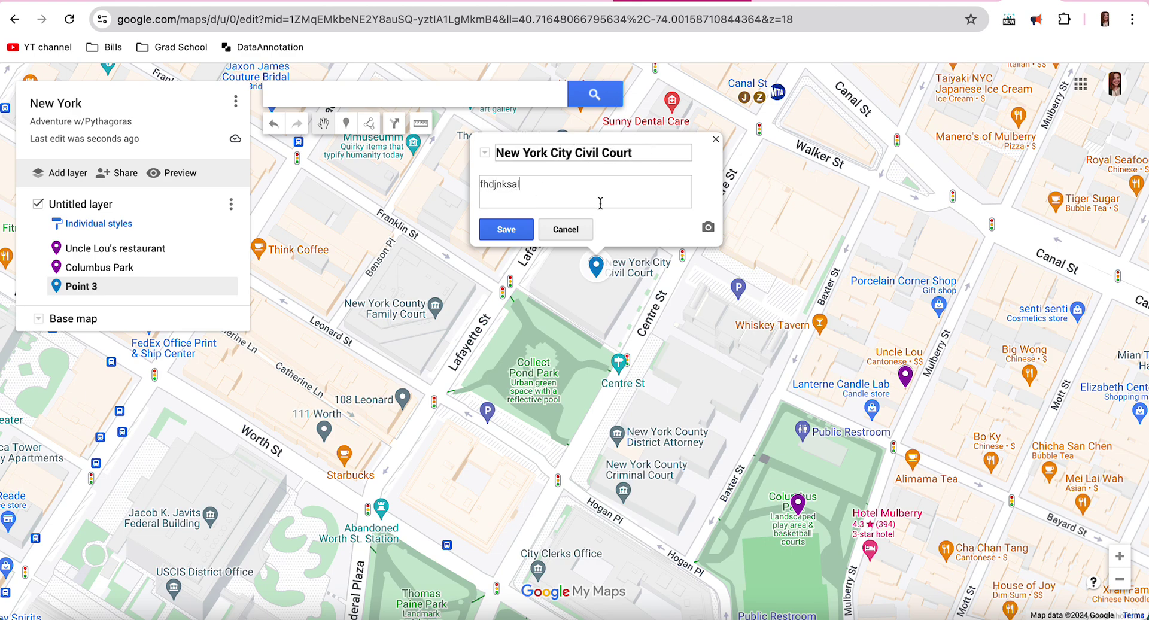
{"action": "left_click", "coordinate": [506, 229]}
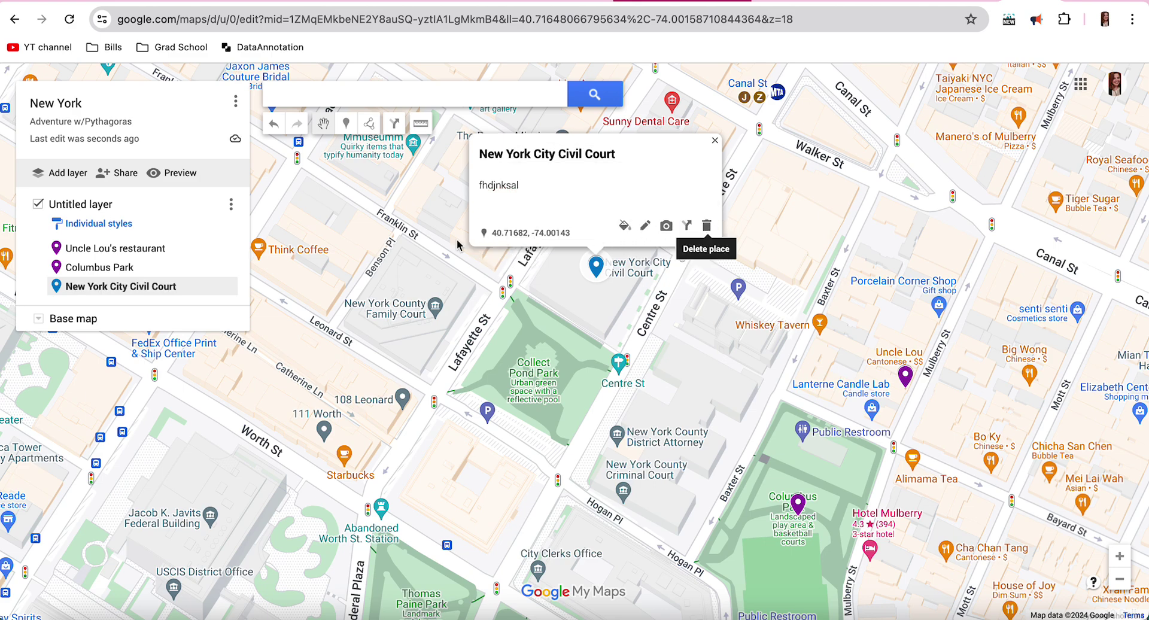
Change the colour of the New York City Civil Court marker to purple
{"action": "left_click", "coordinate": [224, 289]}
{"action": "left_click", "coordinate": [205, 296]}
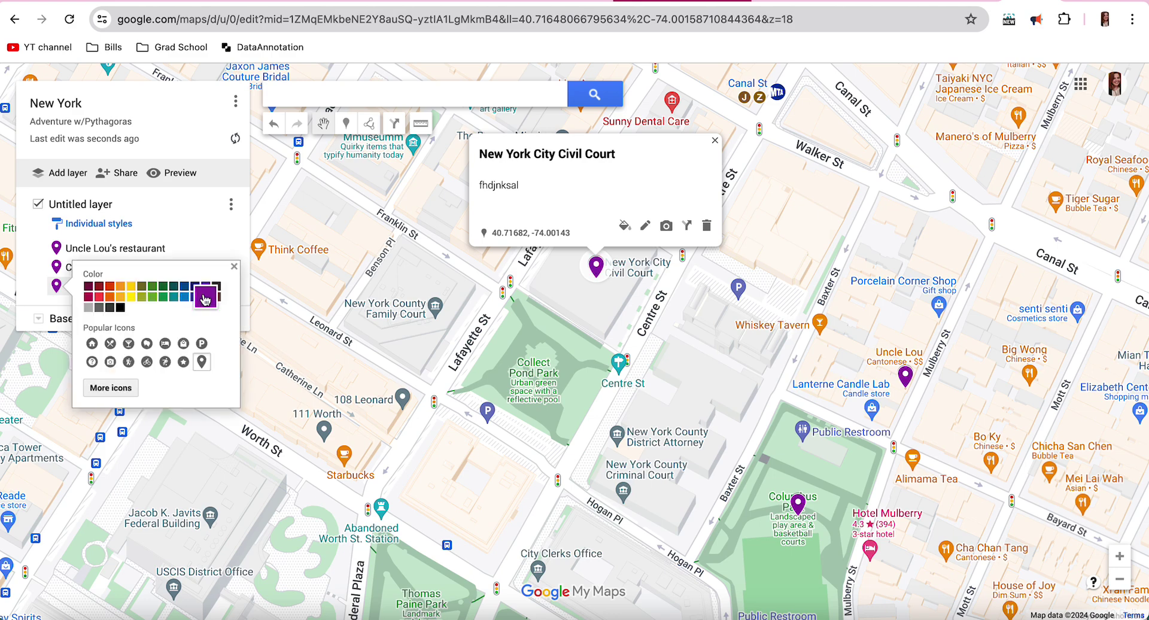
{"action": "left_click", "coordinate": [506, 297]}
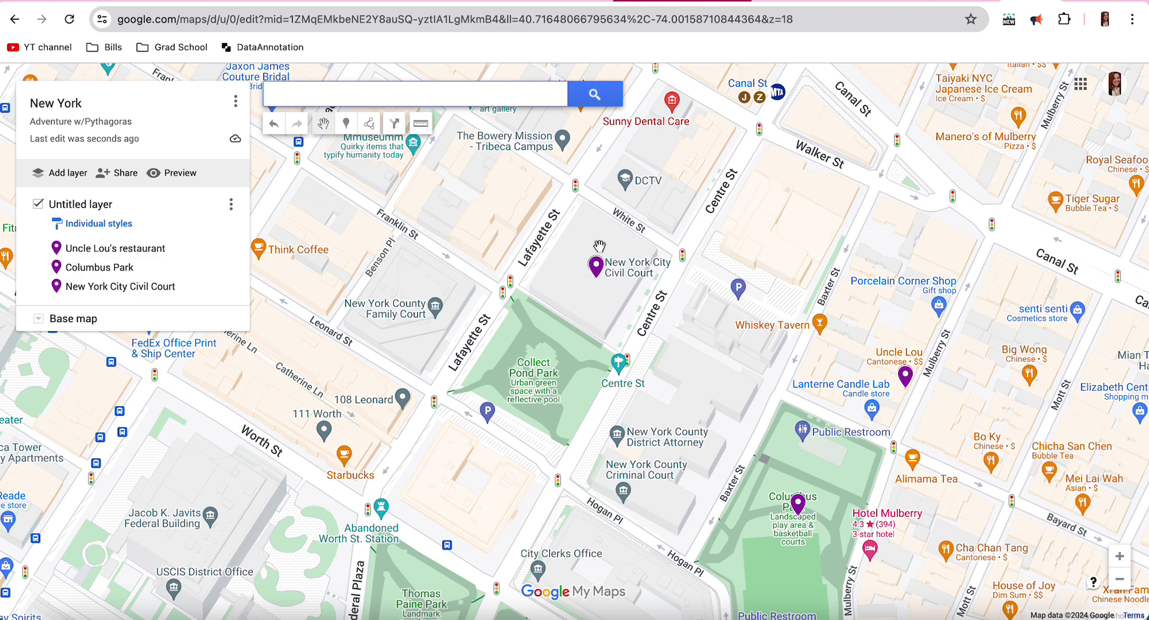
Draw a closed triangle connecting the New York City Civil Court, Uncle Lou's restaurant and Columbus Park markers
{"action": "left_click", "coordinate": [370, 124]}
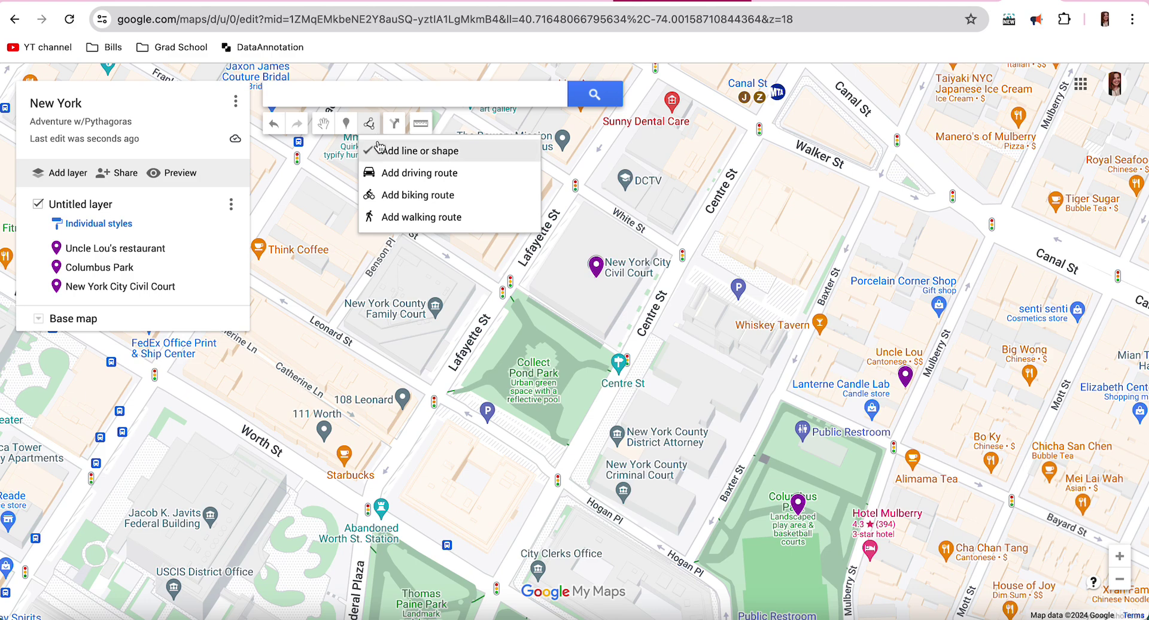
{"action": "left_click", "coordinate": [399, 154]}
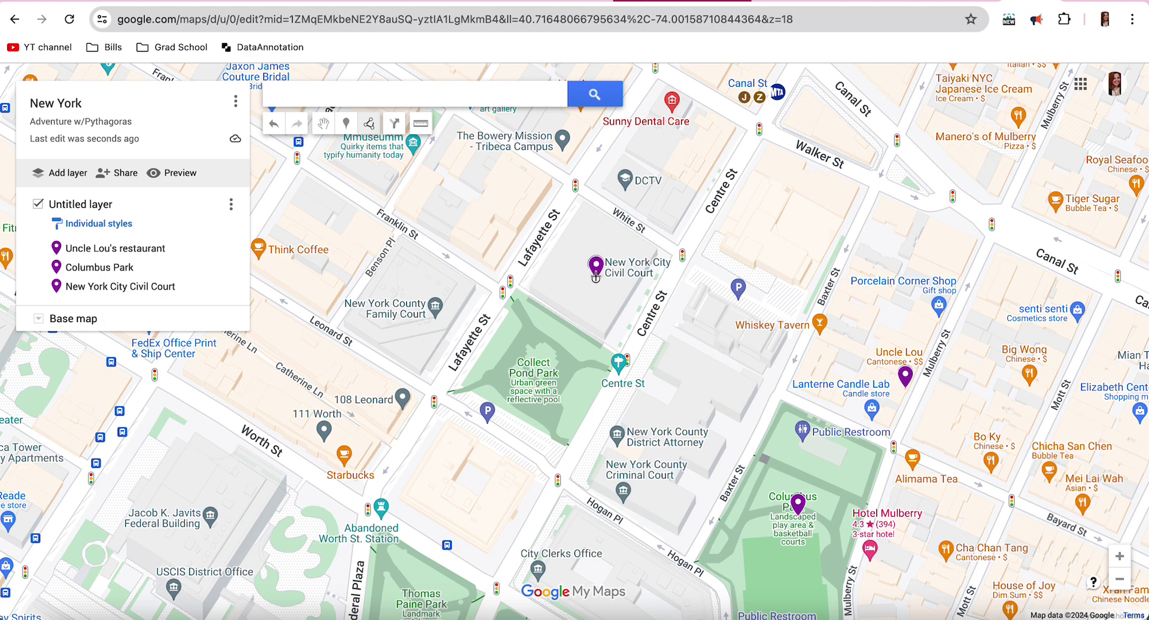
{"action": "left_click", "coordinate": [595, 277]}
{"action": "key", "text": "Escape"}
{"action": "left_click", "coordinate": [596, 279]}
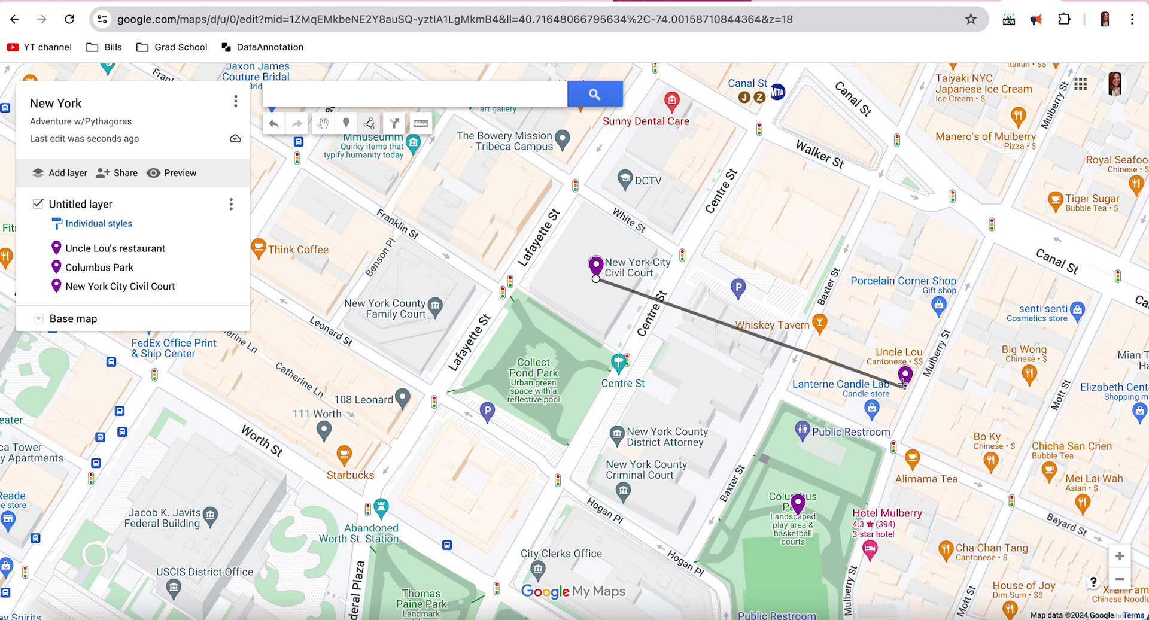
{"action": "left_click", "coordinate": [903, 384]}
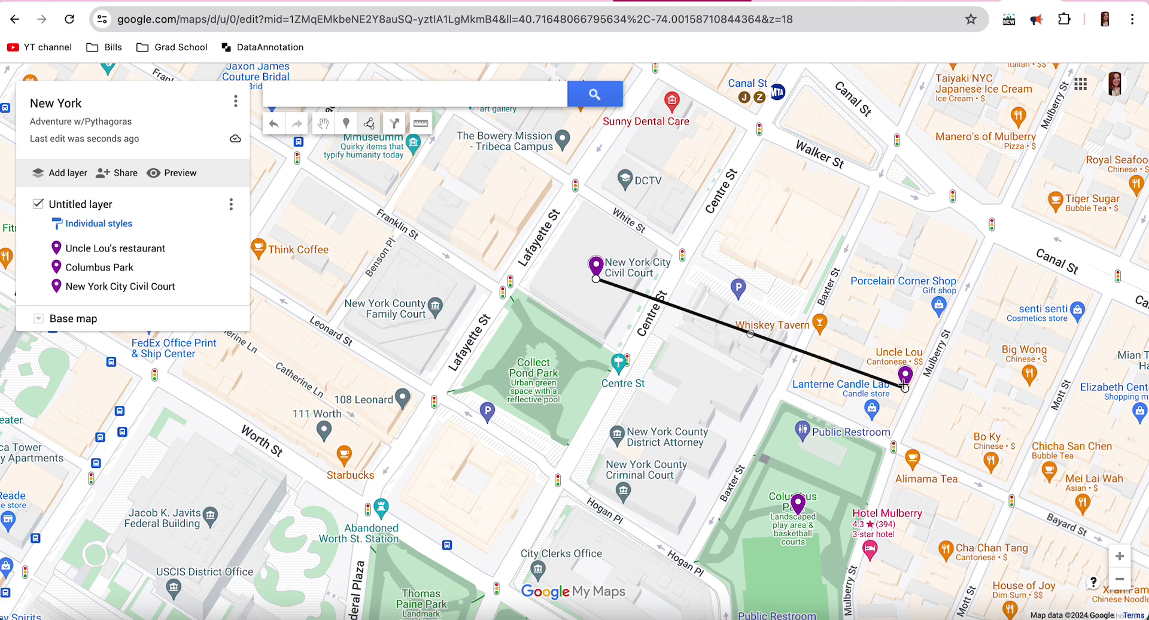
{"action": "left_click", "coordinate": [797, 513]}
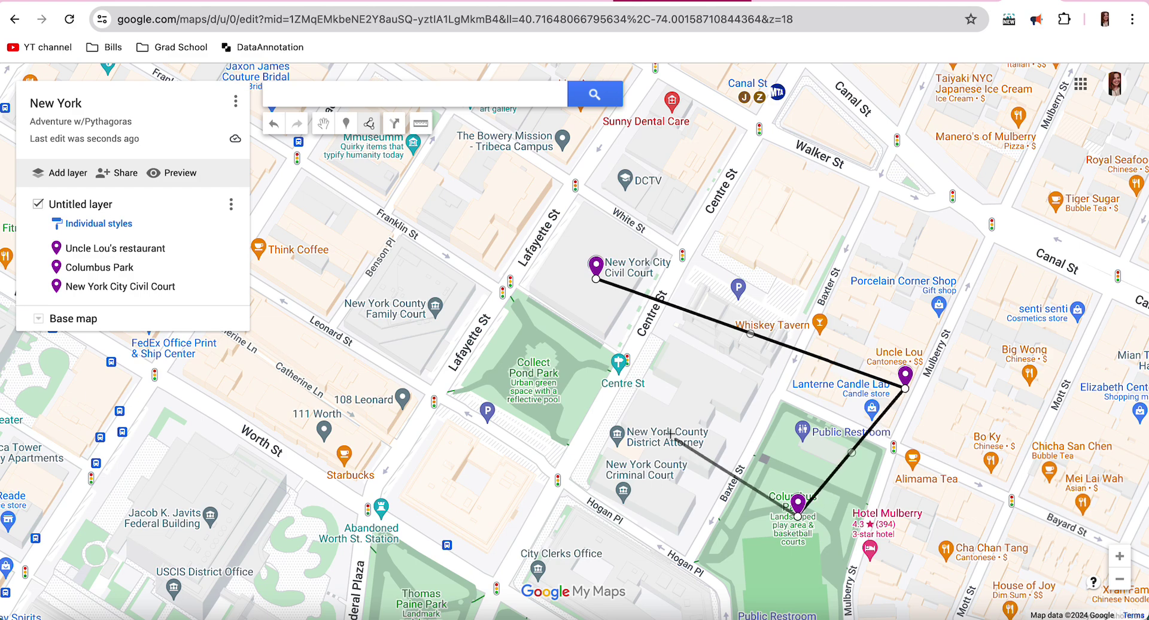
{"action": "left_click", "coordinate": [596, 279]}
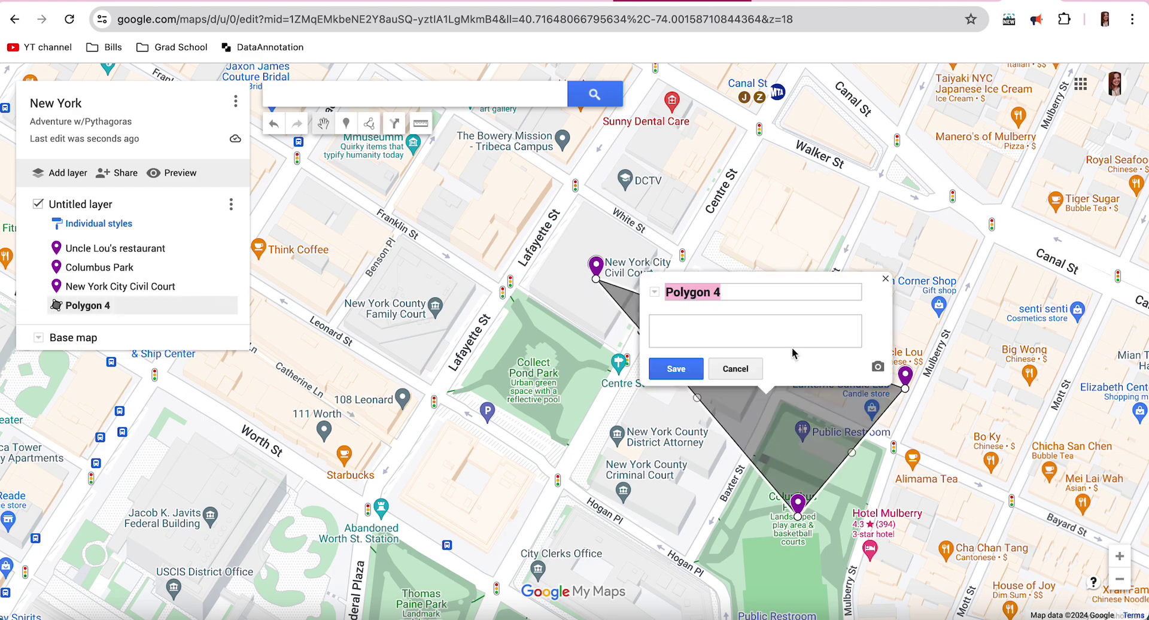
Name the triangular shape "Triangle 1" and save it
{"action": "left_click", "coordinate": [769, 293]}
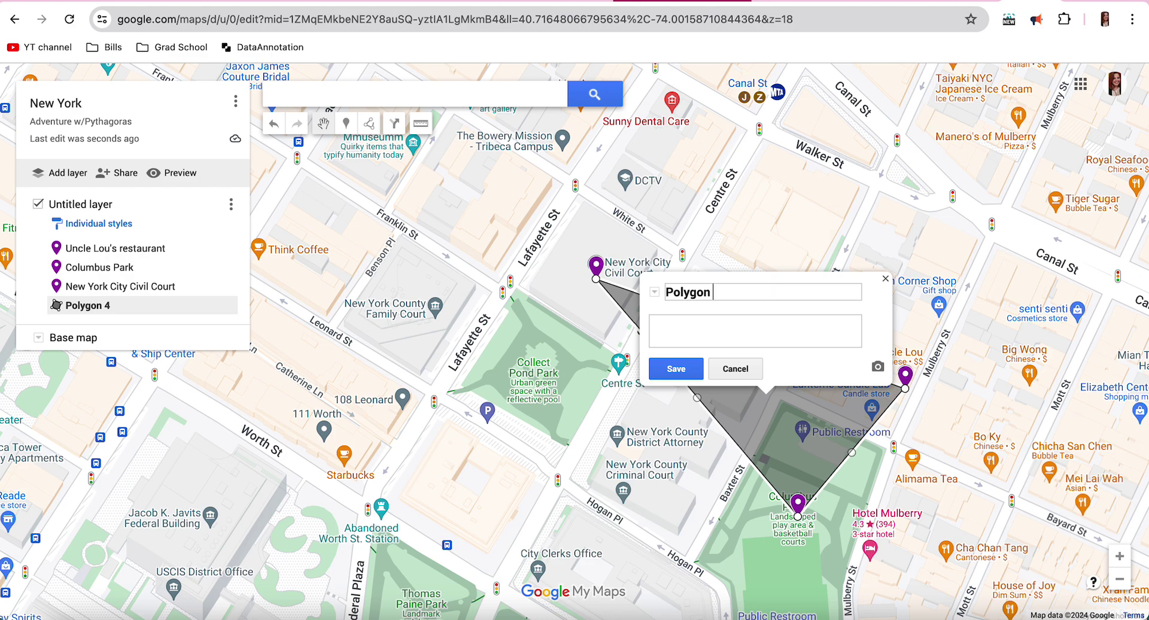
{"action": "key", "text": "BackSpace"}
{"action": "key", "text": "BackSpace"}
{"action": "key", "text": "BackSpace"}
{"action": "key", "text": "BackSpace"}
{"action": "key", "text": "BackSpace"}
{"action": "type", "text": "Triangle 1"}
{"action": "left_click", "coordinate": [675, 370]}
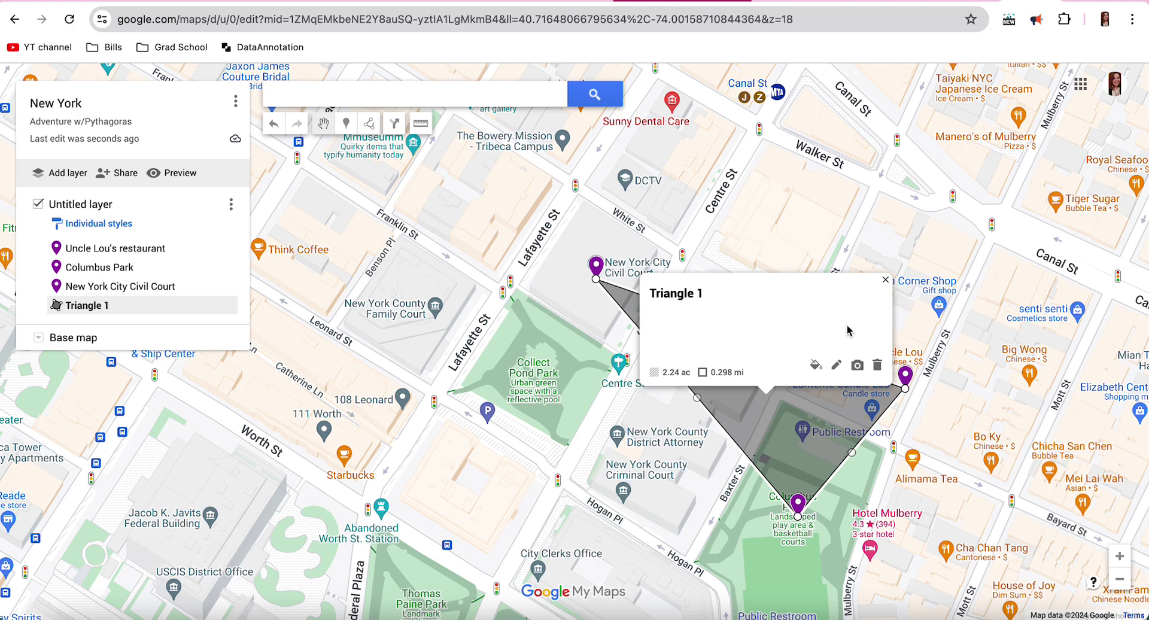
Change the colour of Triangle 1 to purple
{"action": "left_click", "coordinate": [815, 367]}
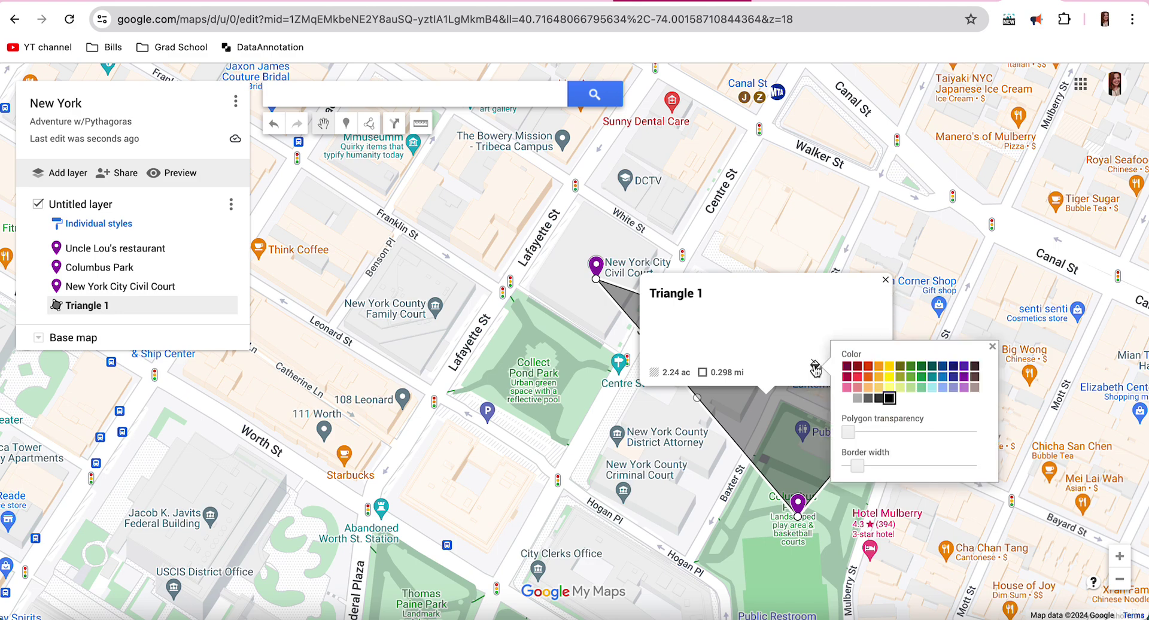
{"action": "left_click", "coordinate": [965, 388]}
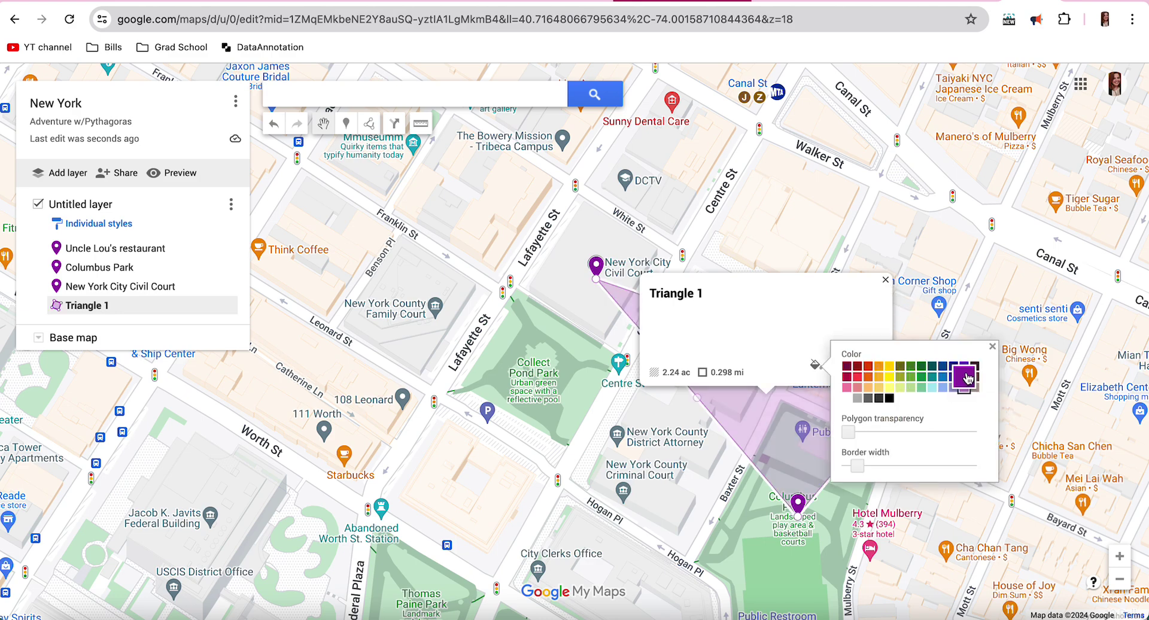
{"action": "left_click", "coordinate": [963, 376]}
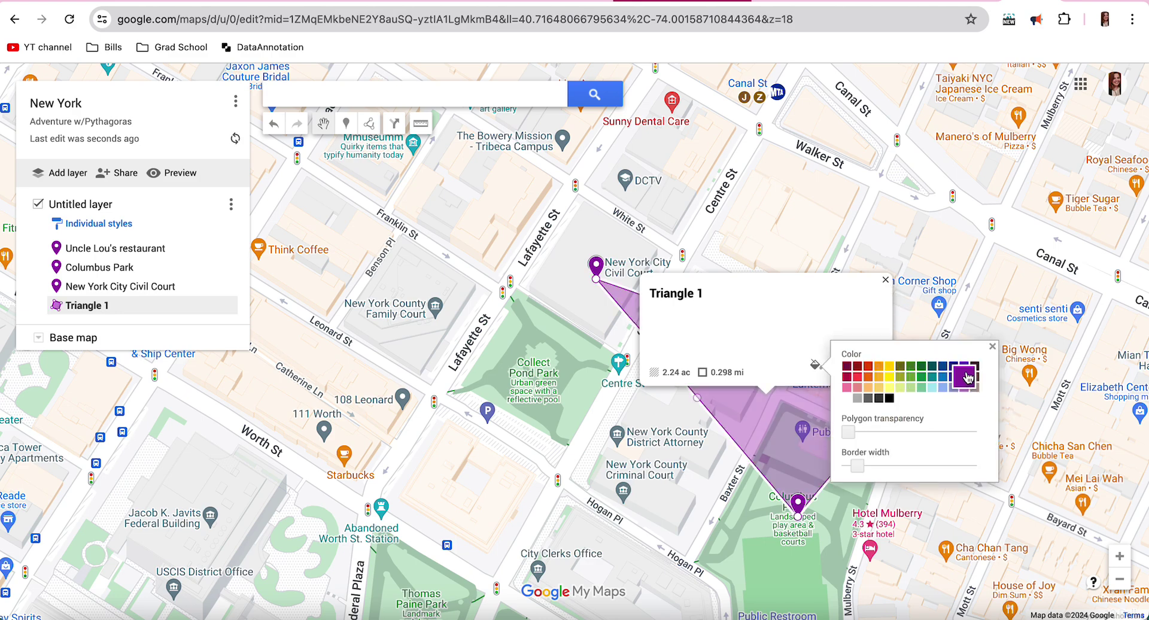
{"action": "left_click", "coordinate": [885, 279]}
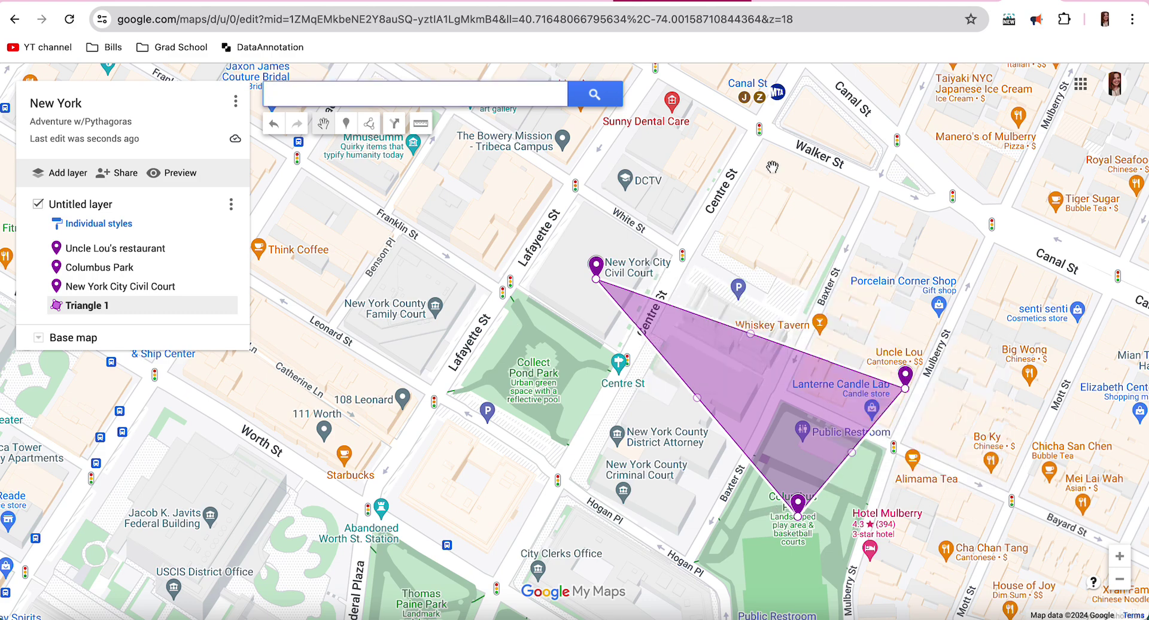
{"action": "left_click_drag", "start_coordinate": [969, 371], "coordinate": [843, 353]}
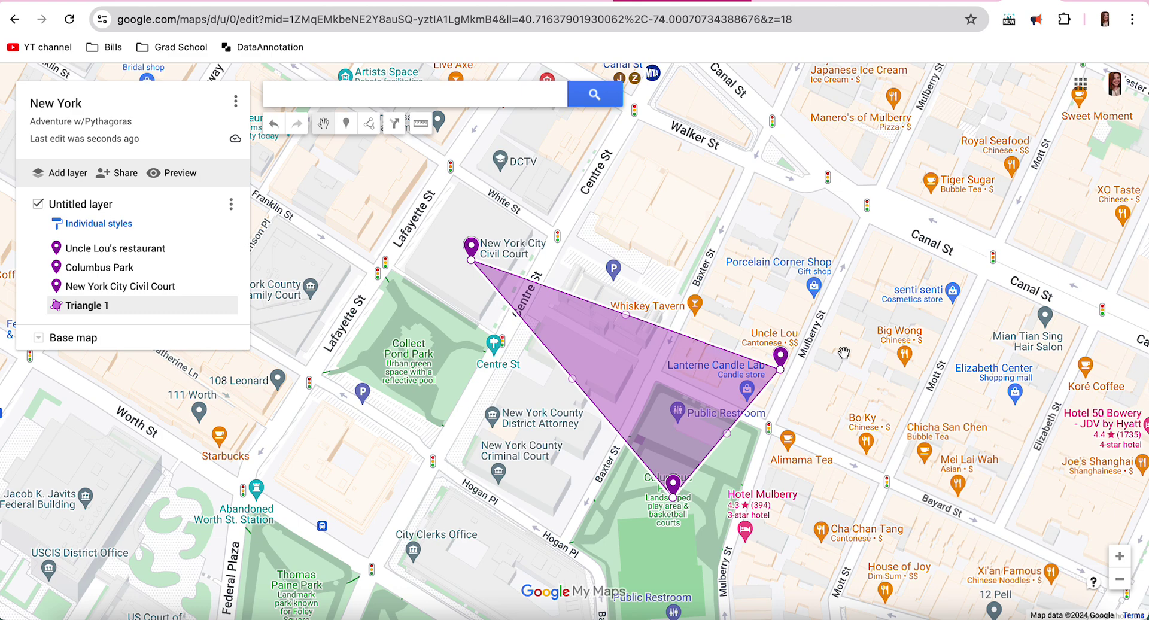
{"action": "left_click", "coordinate": [673, 482]}
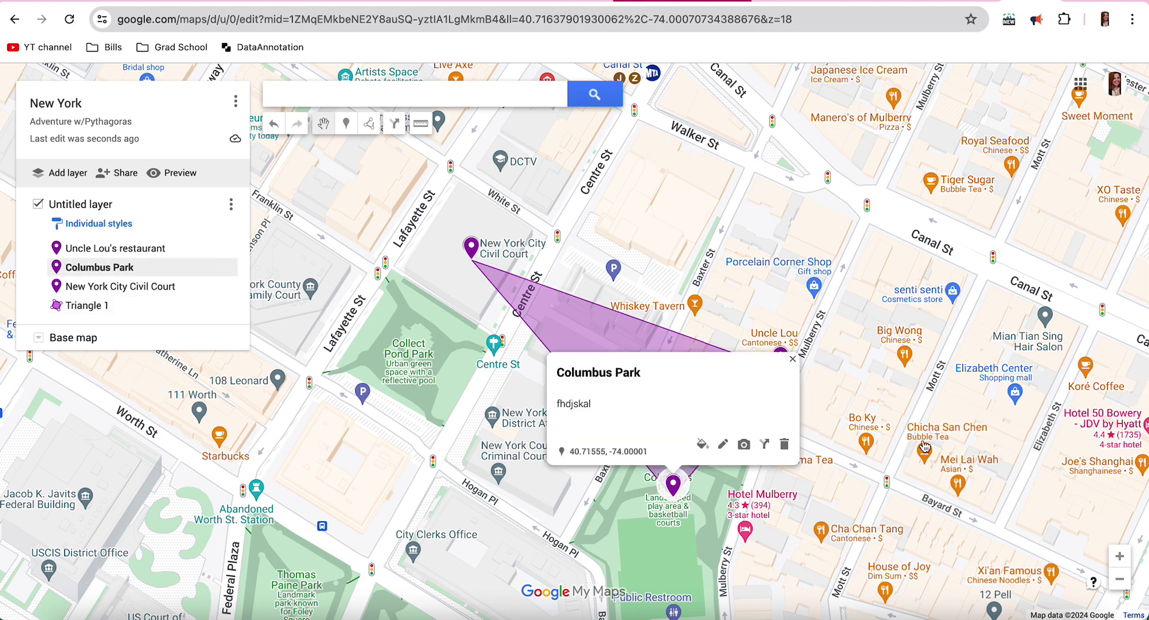
{"action": "left_click", "coordinate": [878, 496]}
{"action": "left_click", "coordinate": [924, 453]}
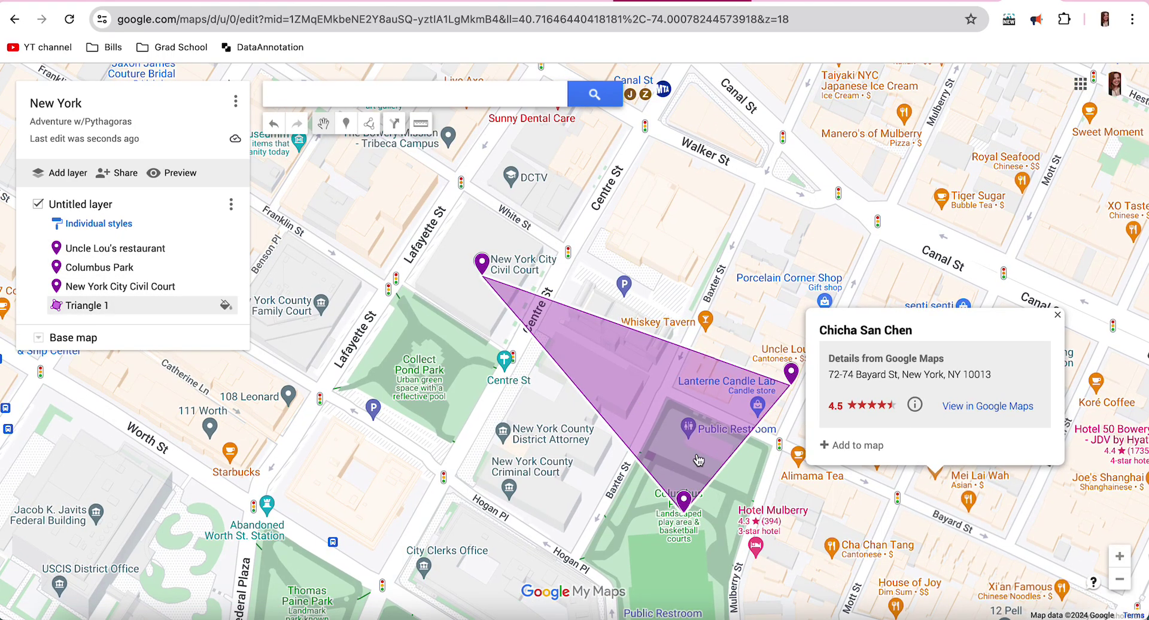
{"action": "left_click", "coordinate": [798, 455]}
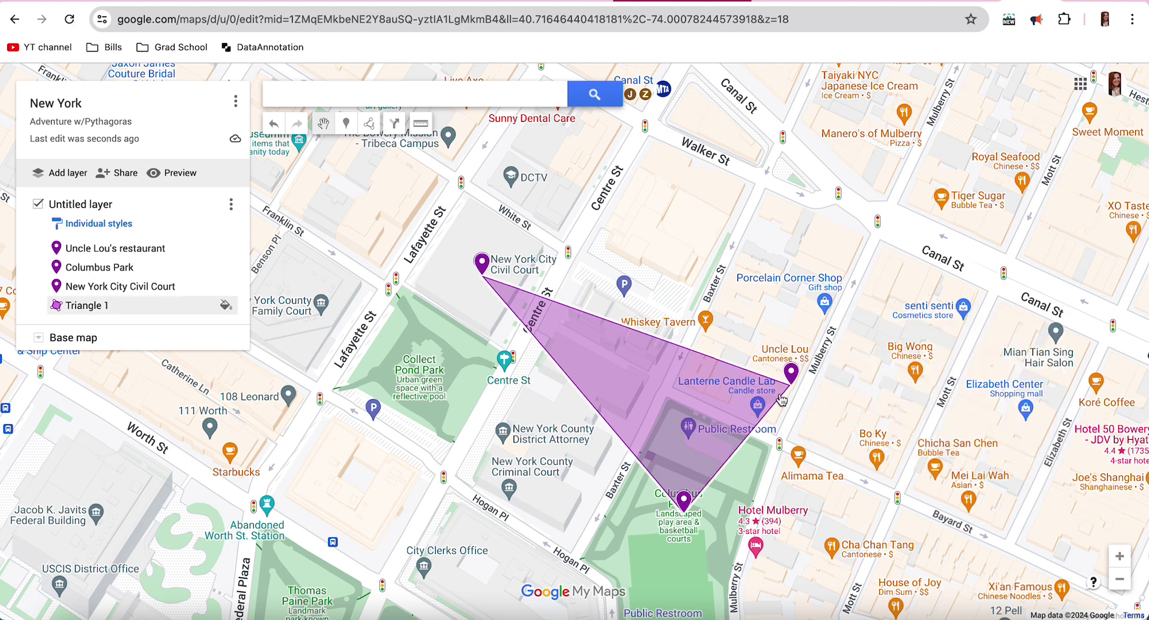
{"action": "key", "text": "Escape"}
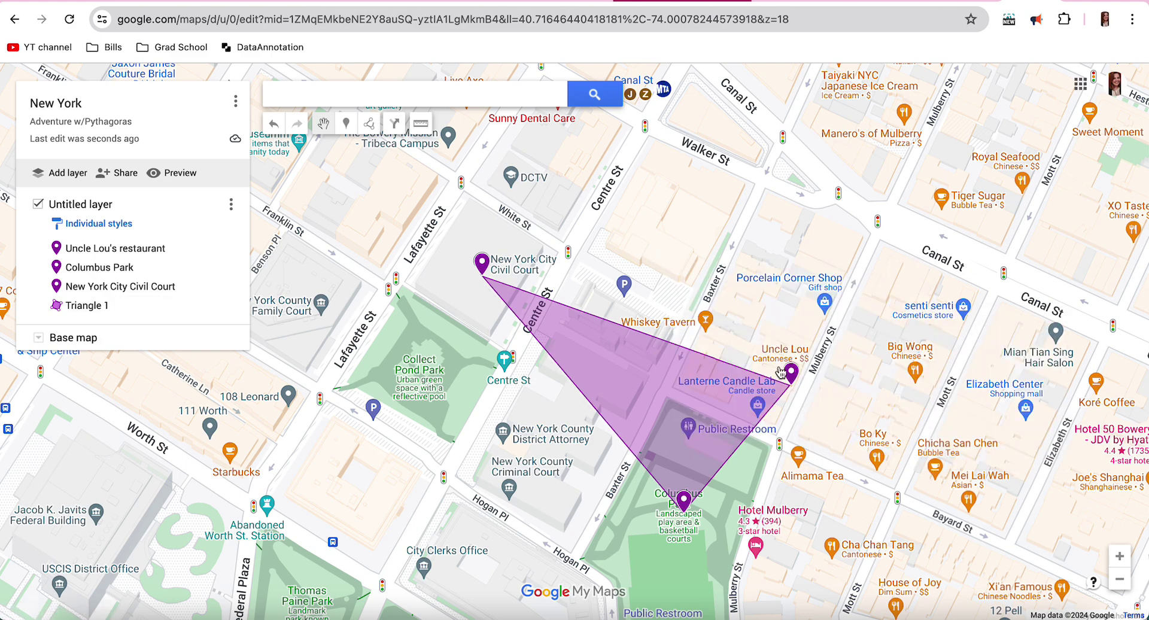
Move the Uncle Lou's restaurant marker southeast to Bo Ky, just north of Bayard Street
{"action": "mouse_move", "coordinate": [791, 374]}
{"action": "left_mouse_down"}
{"action": "mouse_move", "coordinate": [826, 393]}
{"action": "mouse_move", "coordinate": [799, 388]}
{"action": "left_mouse_up"}
{"action": "left_click", "coordinate": [799, 389]}
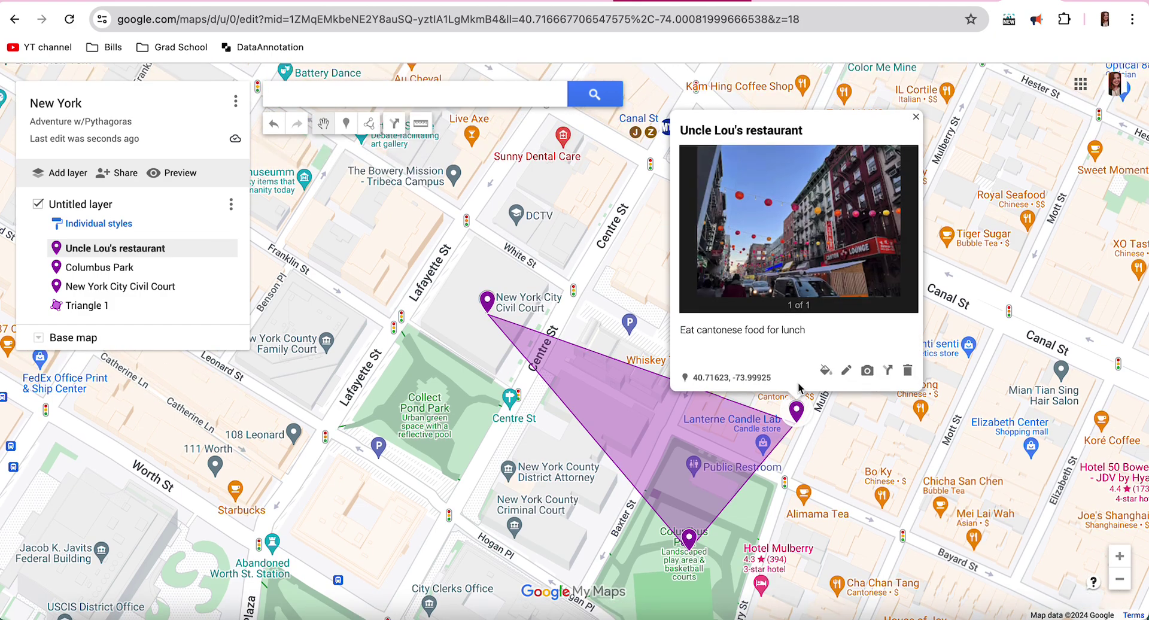
{"action": "mouse_move", "coordinate": [801, 423]}
{"action": "left_mouse_down"}
{"action": "mouse_move", "coordinate": [860, 410]}
{"action": "mouse_move", "coordinate": [798, 424]}
{"action": "mouse_move", "coordinate": [751, 347]}
{"action": "mouse_move", "coordinate": [816, 459]}
{"action": "mouse_move", "coordinate": [834, 316]}
{"action": "mouse_move", "coordinate": [869, 435]}
{"action": "mouse_move", "coordinate": [858, 385]}
{"action": "mouse_move", "coordinate": [688, 551]}
{"action": "mouse_move", "coordinate": [808, 403]}
{"action": "mouse_move", "coordinate": [805, 422]}
{"action": "left_mouse_up"}
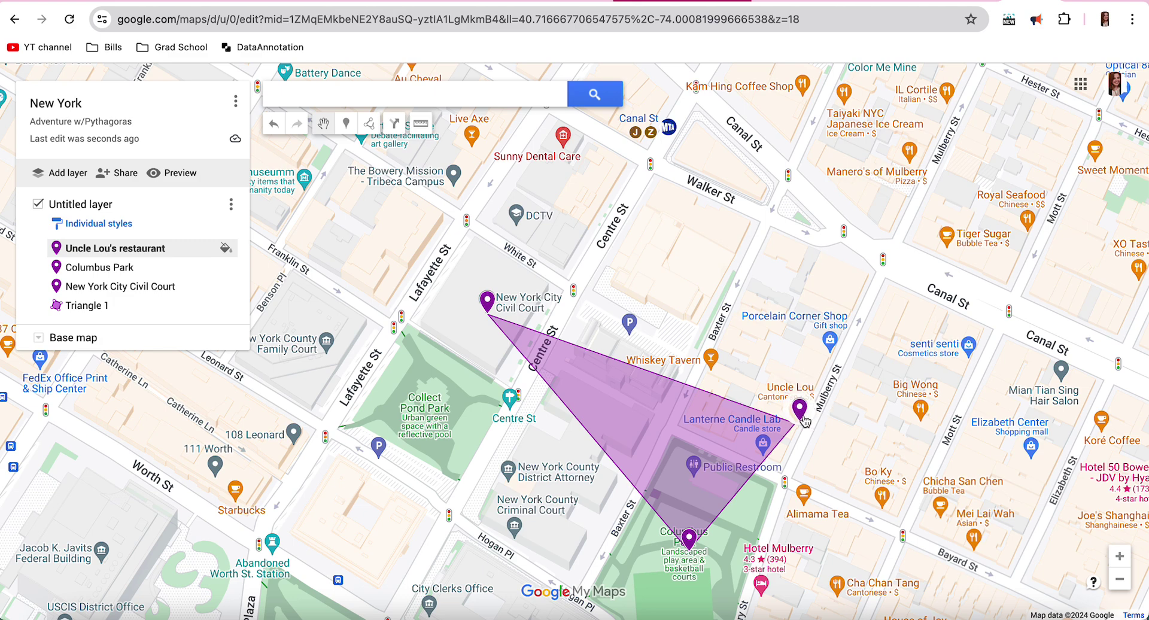
{"action": "mouse_move", "coordinate": [804, 421]}
{"action": "left_mouse_down"}
{"action": "mouse_move", "coordinate": [852, 438]}
{"action": "mouse_move", "coordinate": [884, 469]}
{"action": "mouse_move", "coordinate": [888, 506]}
{"action": "left_mouse_up"}
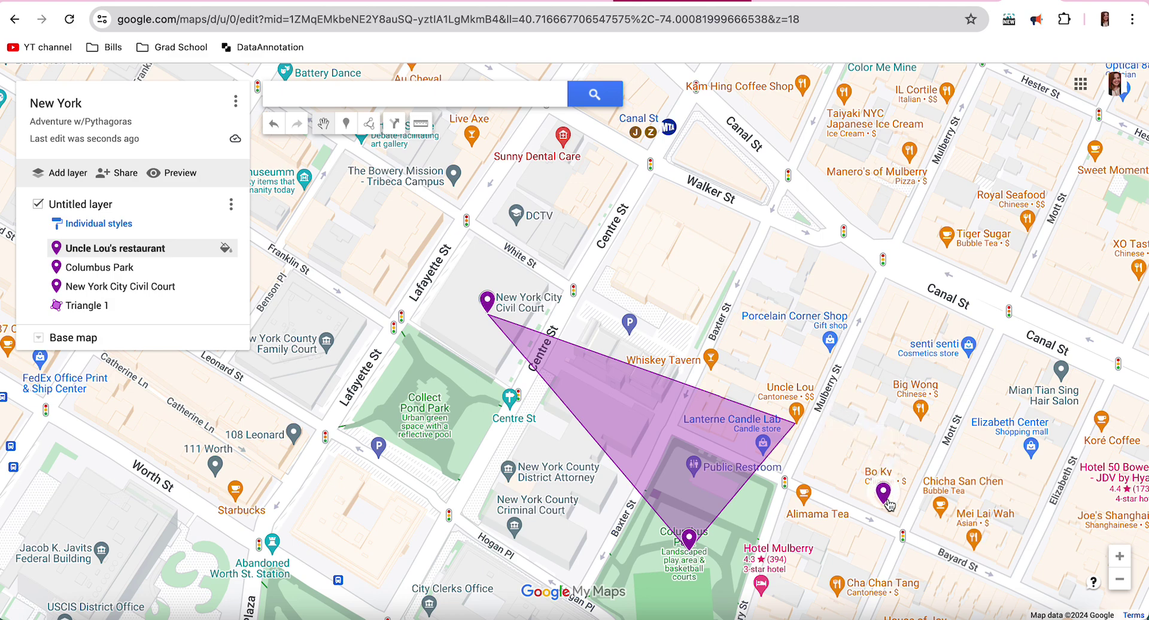
Delete the Triangle 1 shape from the map
{"action": "left_click", "coordinate": [790, 430]}
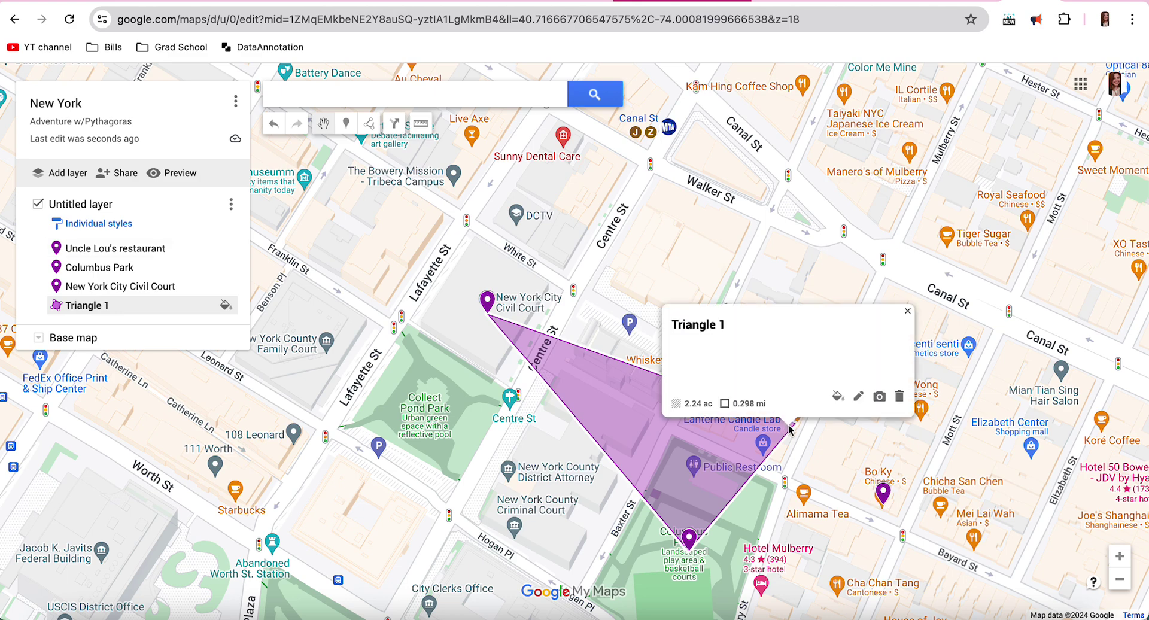
{"action": "left_click", "coordinate": [858, 402]}
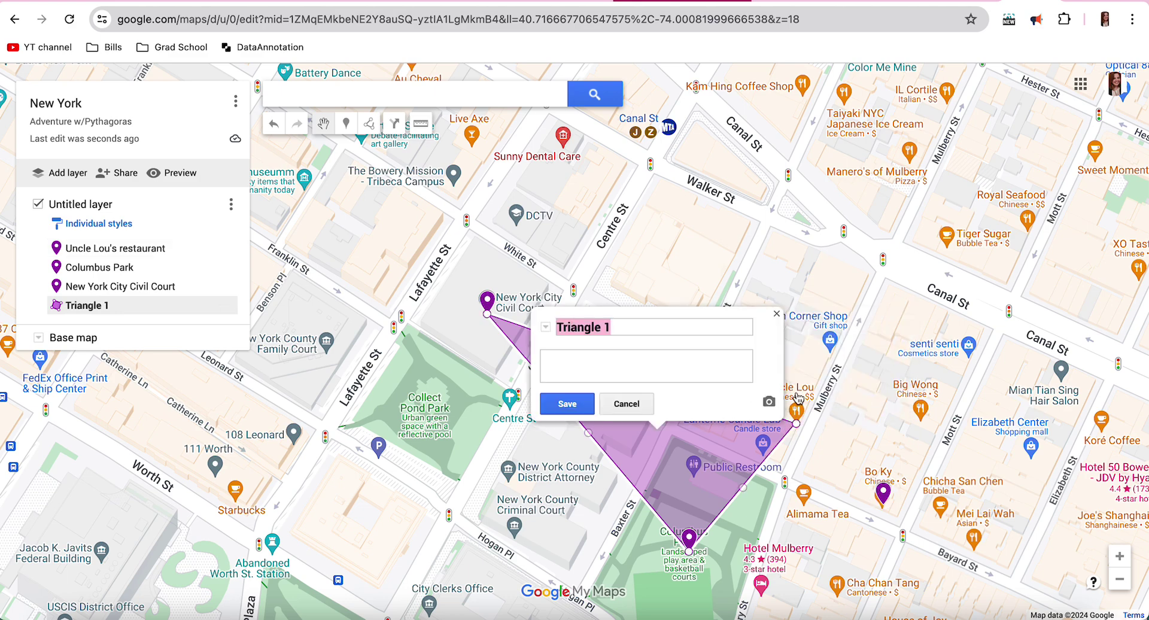
{"action": "left_click", "coordinate": [626, 403]}
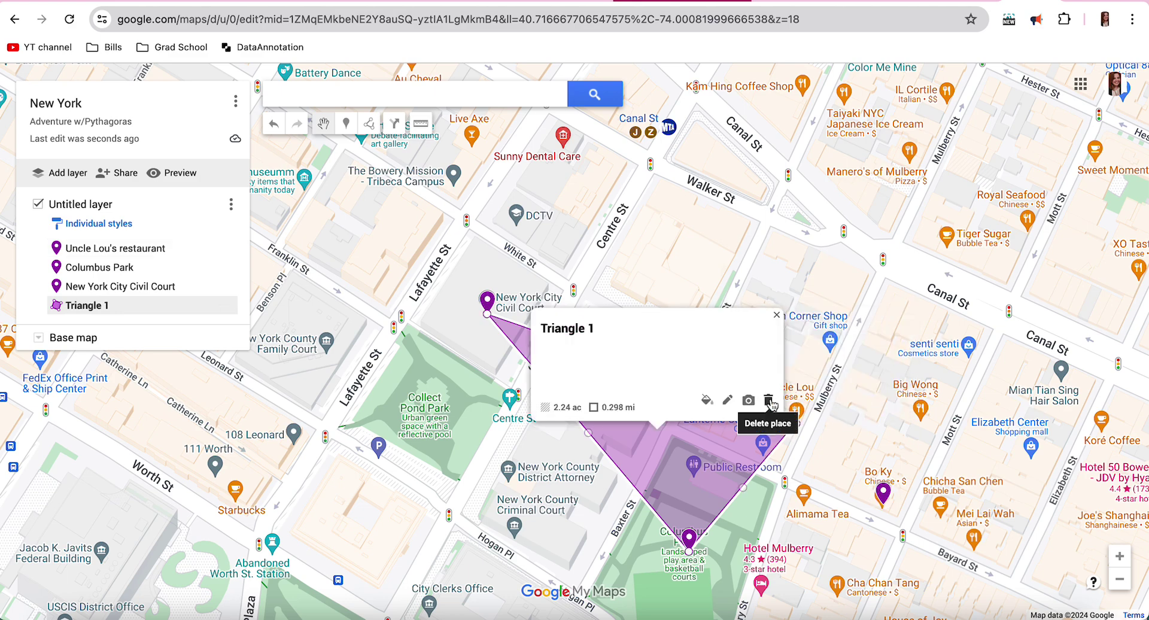
{"action": "left_click", "coordinate": [768, 401]}
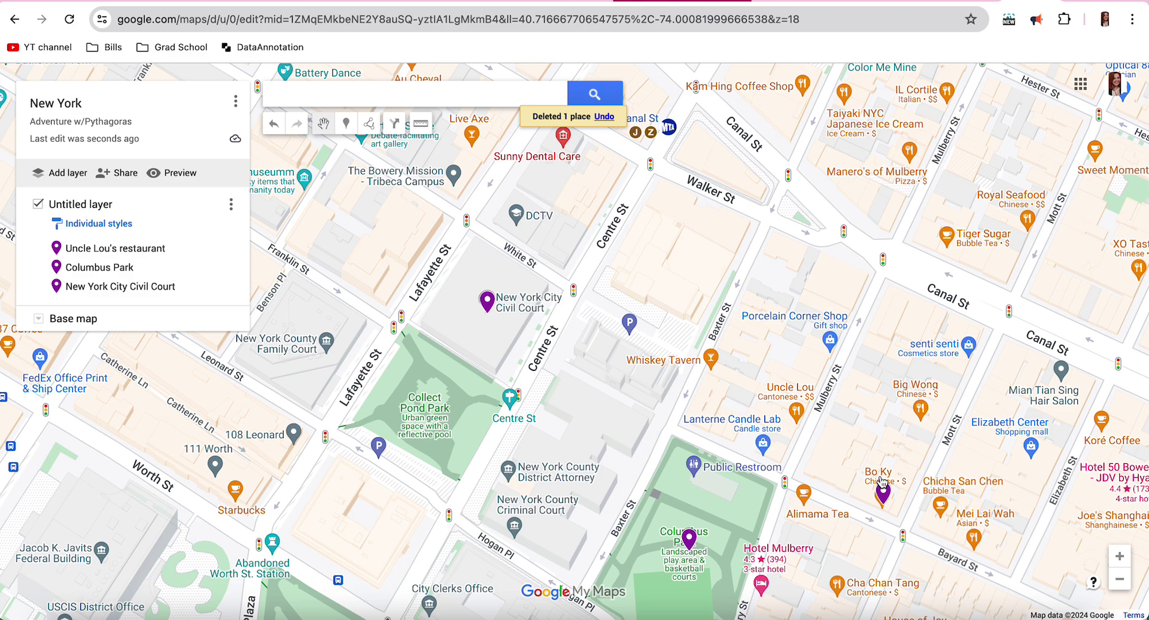
Undo the deletion of Triangle 1 and the last move of the Uncle Lou's restaurant marker, and dismiss the triangle's details
{"action": "key", "text": "ctrl+z"}
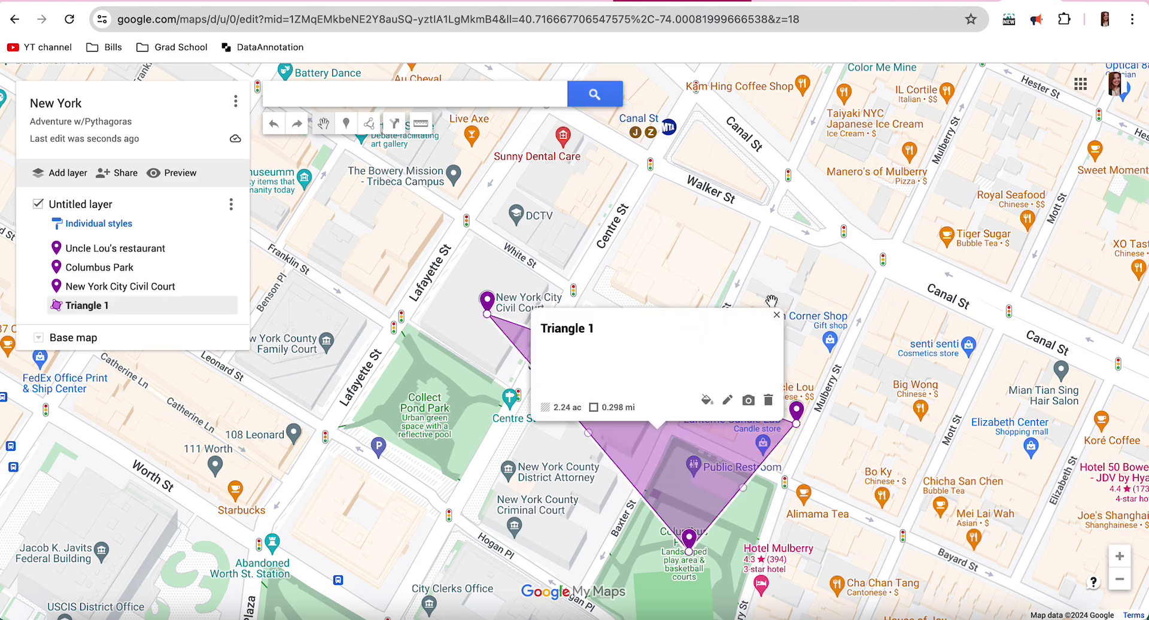
{"action": "left_click", "coordinate": [777, 316]}
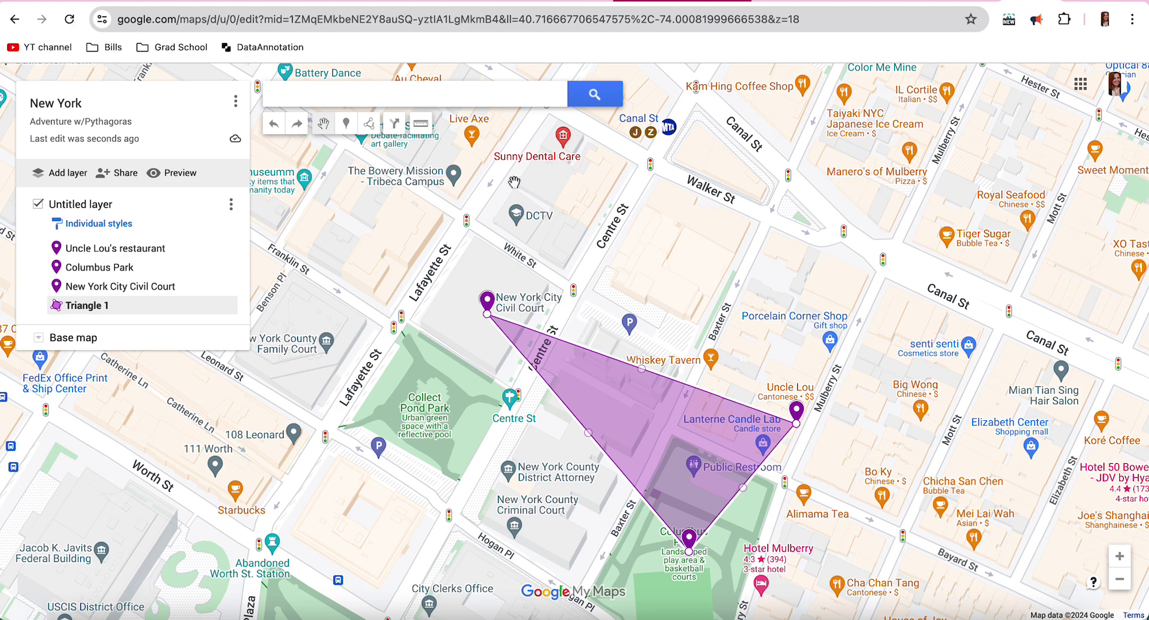
Measure the triangle's sides from New York City Civil Court to Columbus Park and from Columbus Park to Uncle Lou's restaurant
{"action": "left_click", "coordinate": [421, 126]}
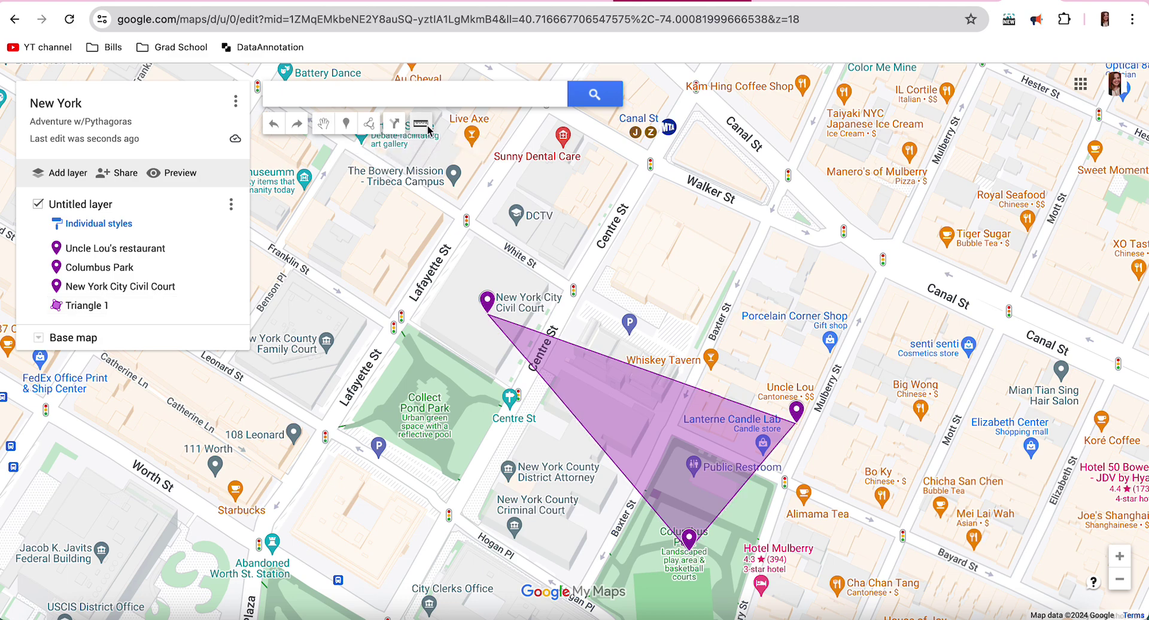
{"action": "left_click", "coordinate": [487, 314]}
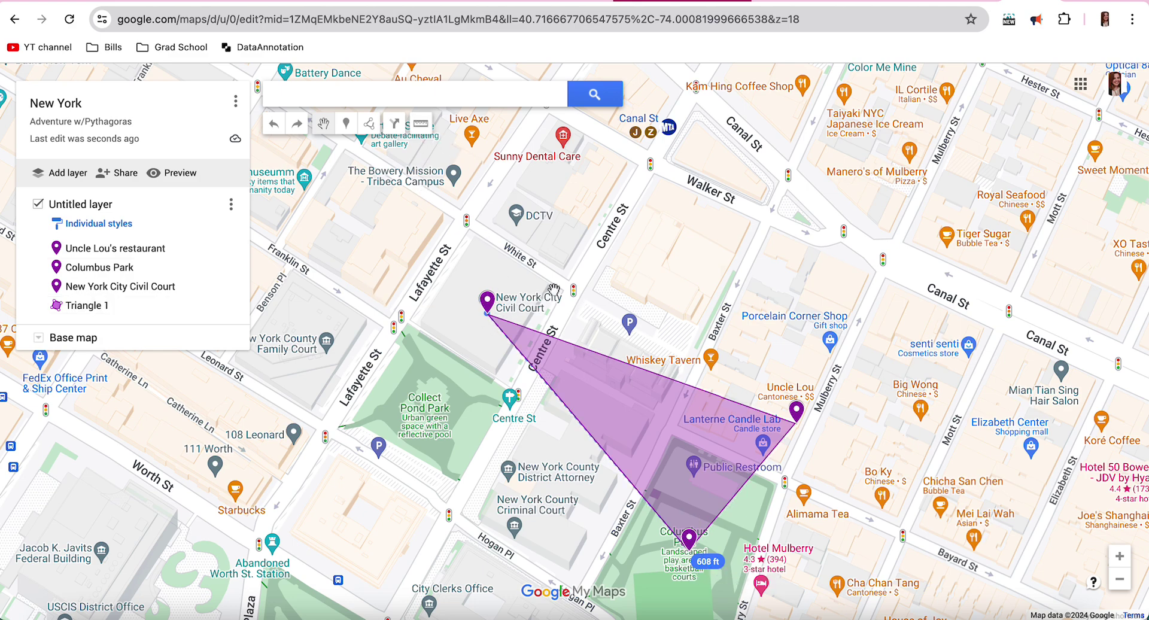
{"action": "left_click", "coordinate": [422, 131]}
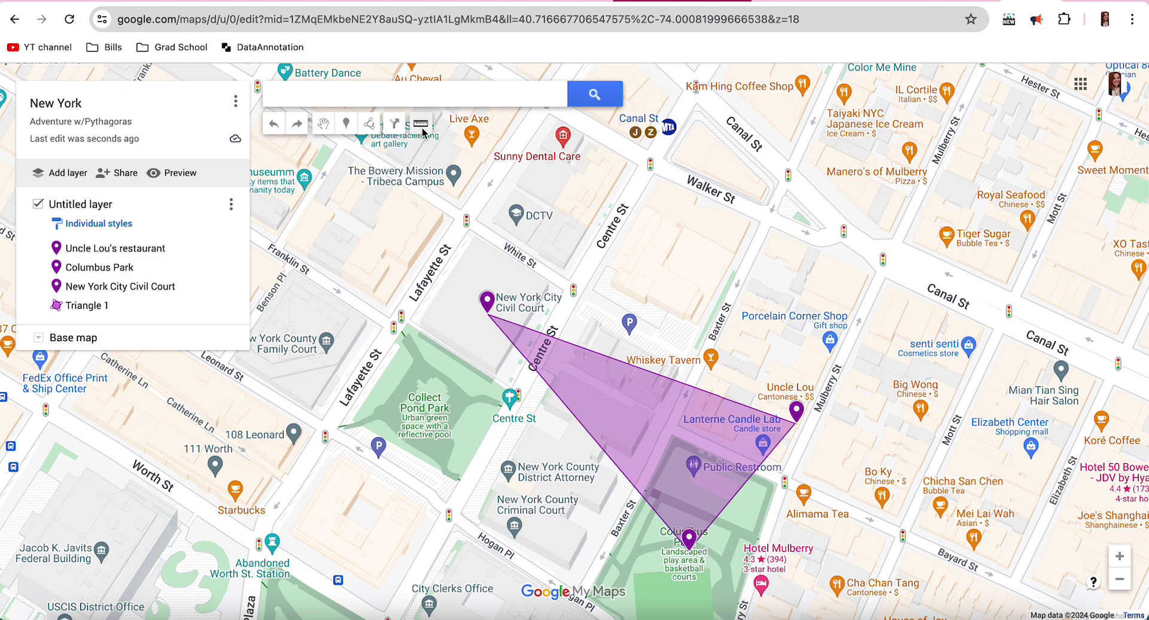
{"action": "left_click", "coordinate": [689, 552]}
{"action": "double_click", "coordinate": [796, 413]}
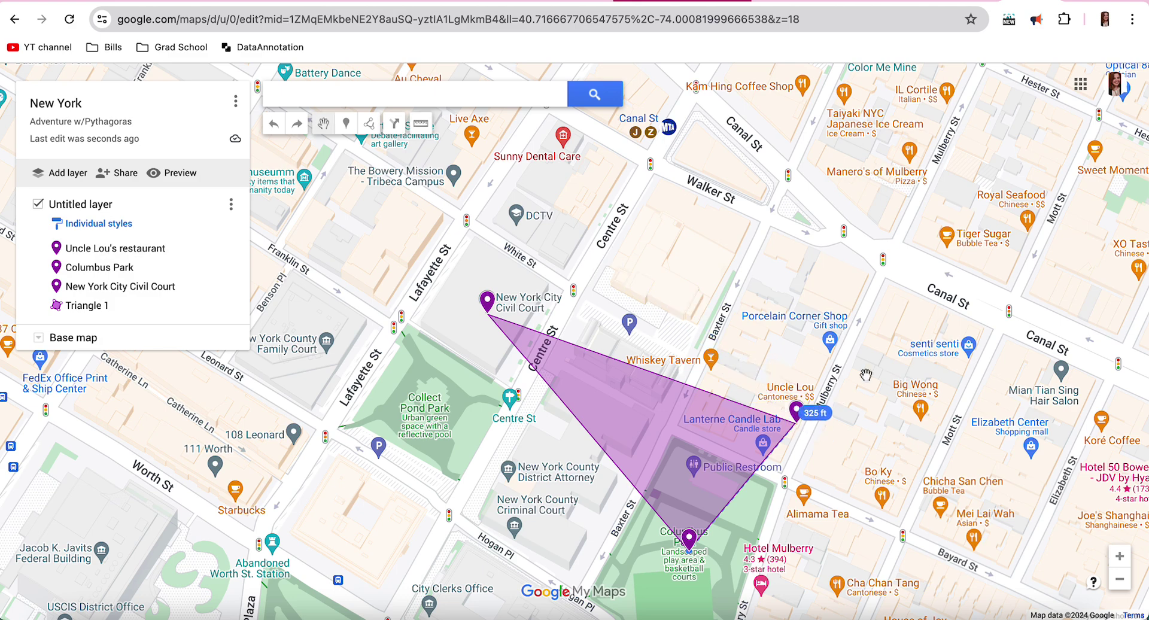
Measure the triangle's remaining side from Uncle Lou's restaurant to New York City Civil Court
{"action": "left_click", "coordinate": [421, 125]}
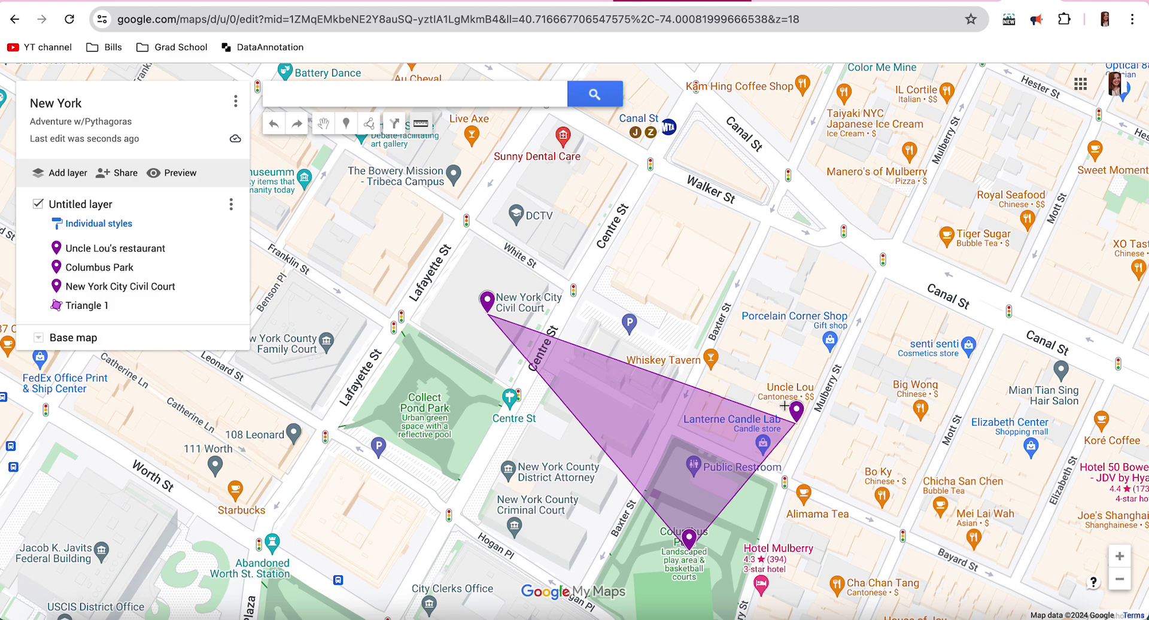
{"action": "left_click", "coordinate": [795, 422]}
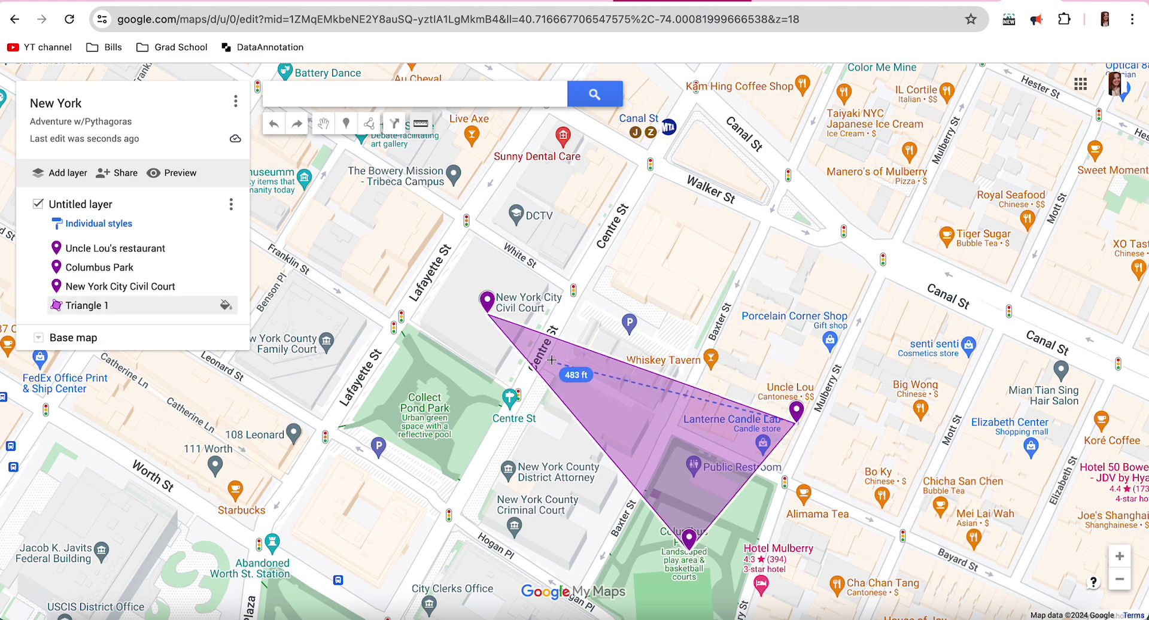
{"action": "left_click", "coordinate": [488, 312]}
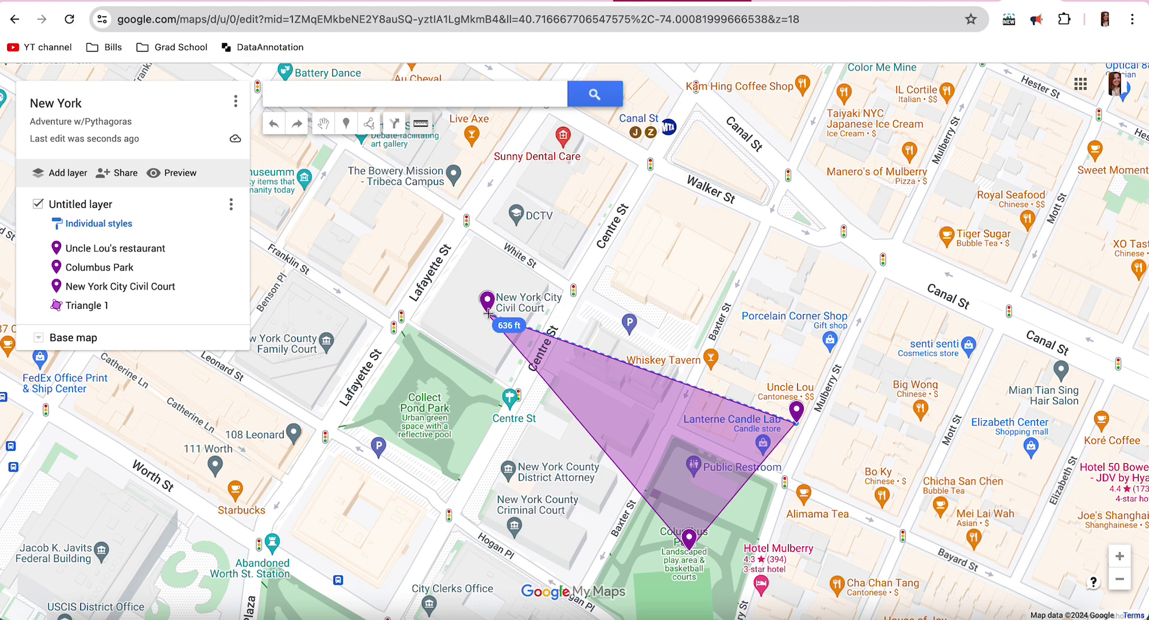